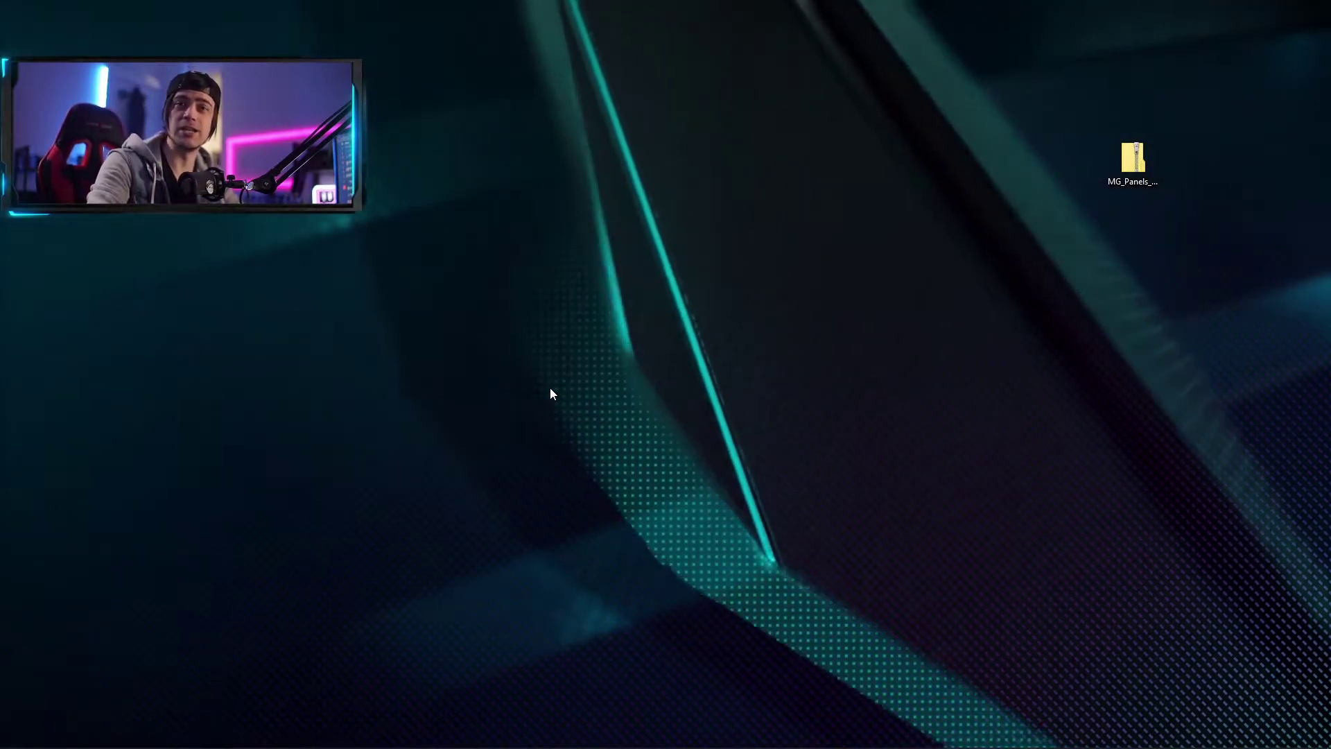
Extract the zipped MG_Panels_XTER_green panel pack and move its folder down the desktop.
{"action": "right_click", "coordinate": [1132, 159]}
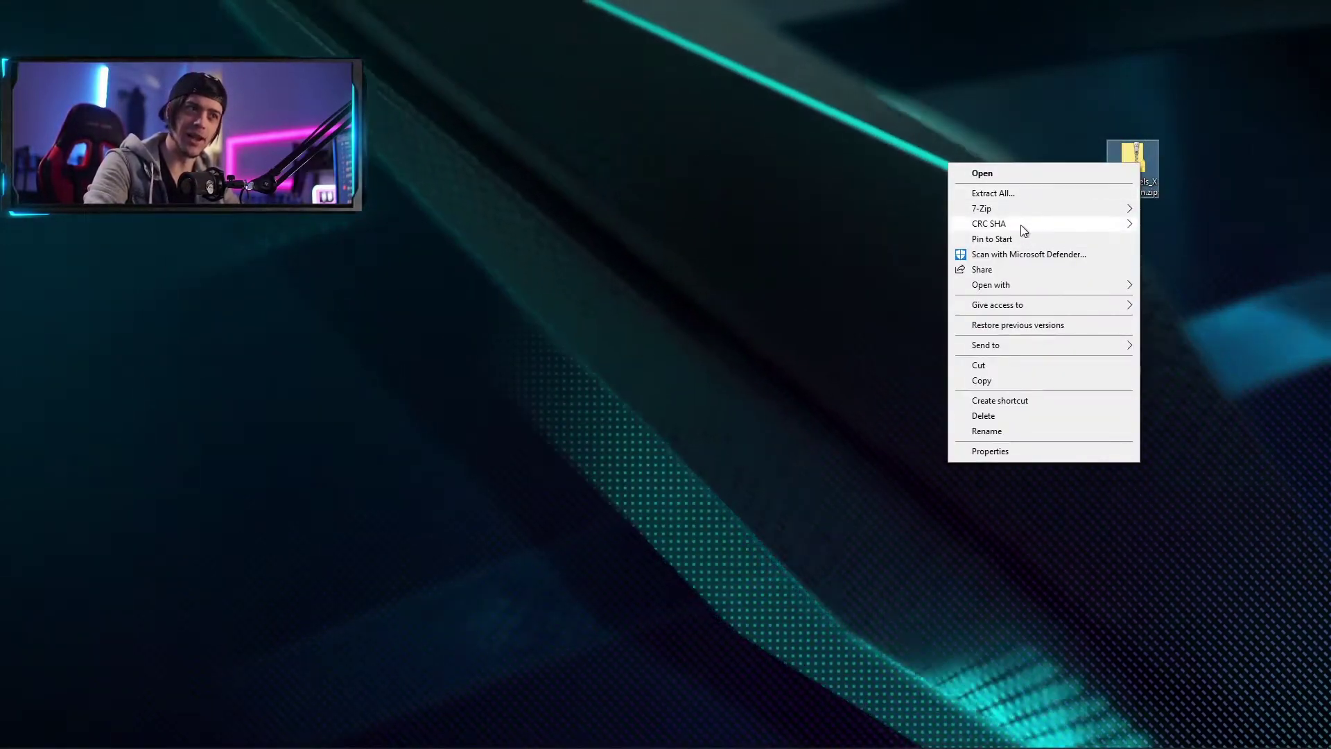
{"action": "left_click", "coordinate": [1025, 187]}
{"action": "key", "text": "Return"}
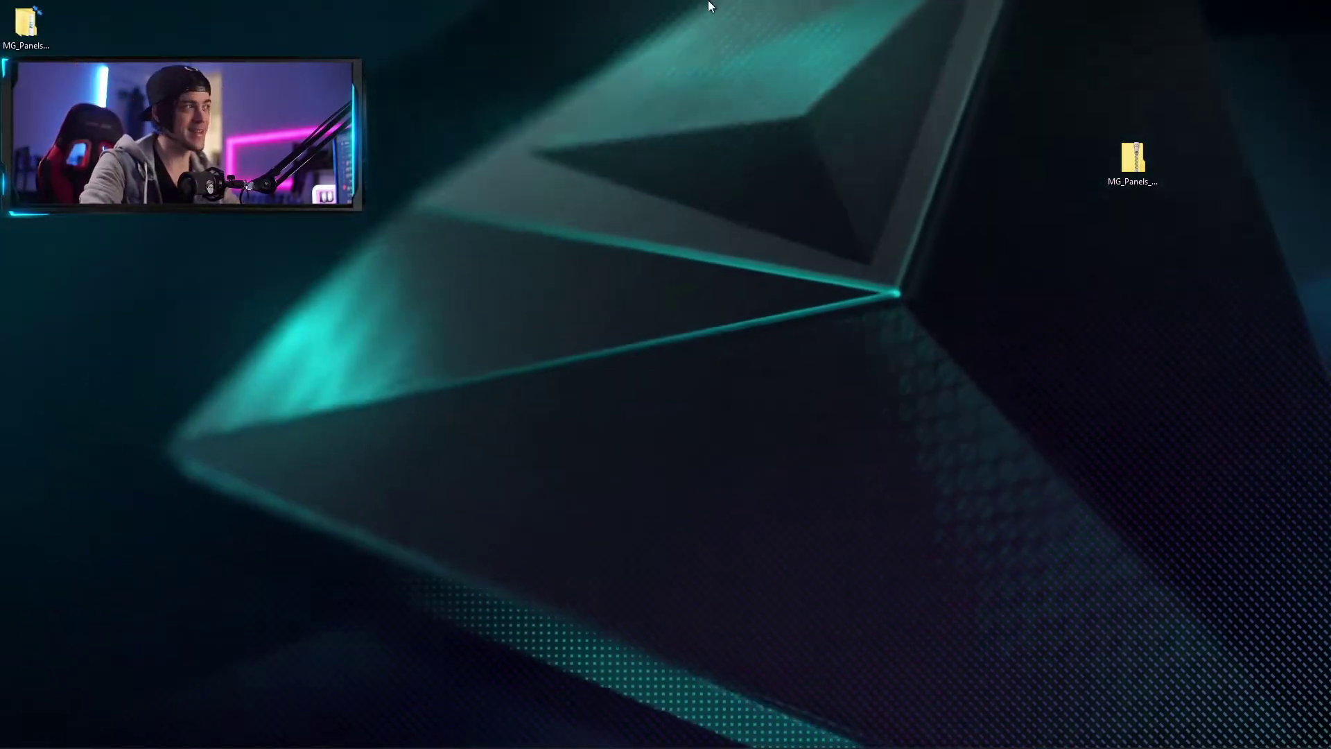
{"action": "left_click_drag", "start_coordinate": [42, 25], "coordinate": [779, 151]}
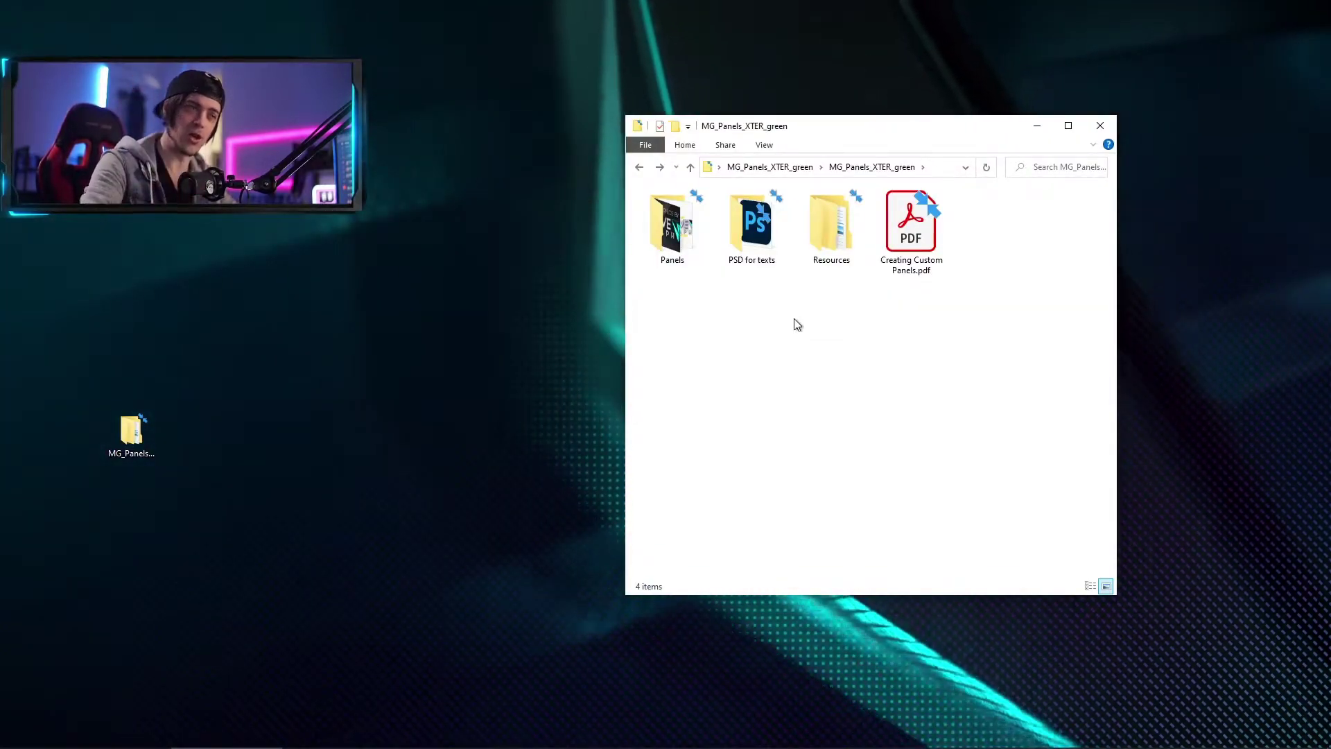
Look at the Panels folder, then go into Resources > Fonts, where kenney-future.zip sits.
{"action": "double_click", "coordinate": [674, 253]}
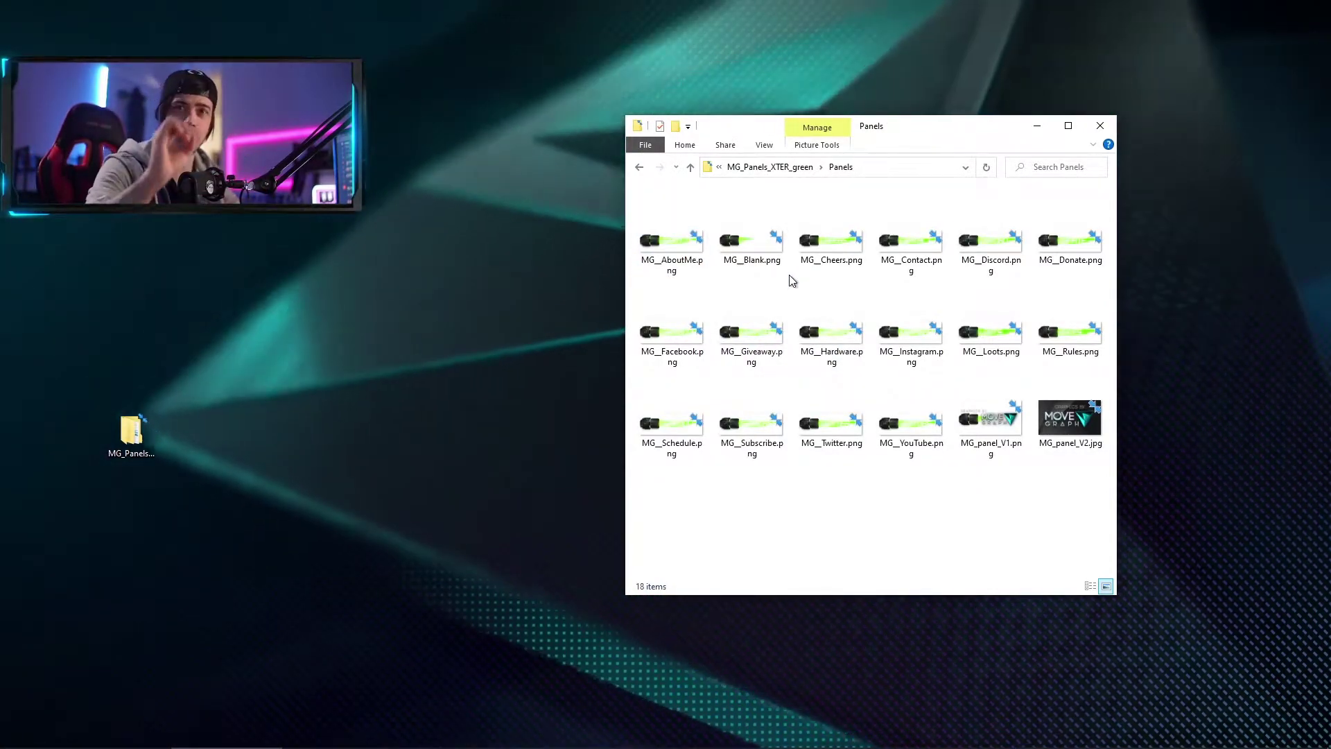
{"action": "key", "text": "alt+Left"}
{"action": "left_click", "coordinate": [825, 232]}
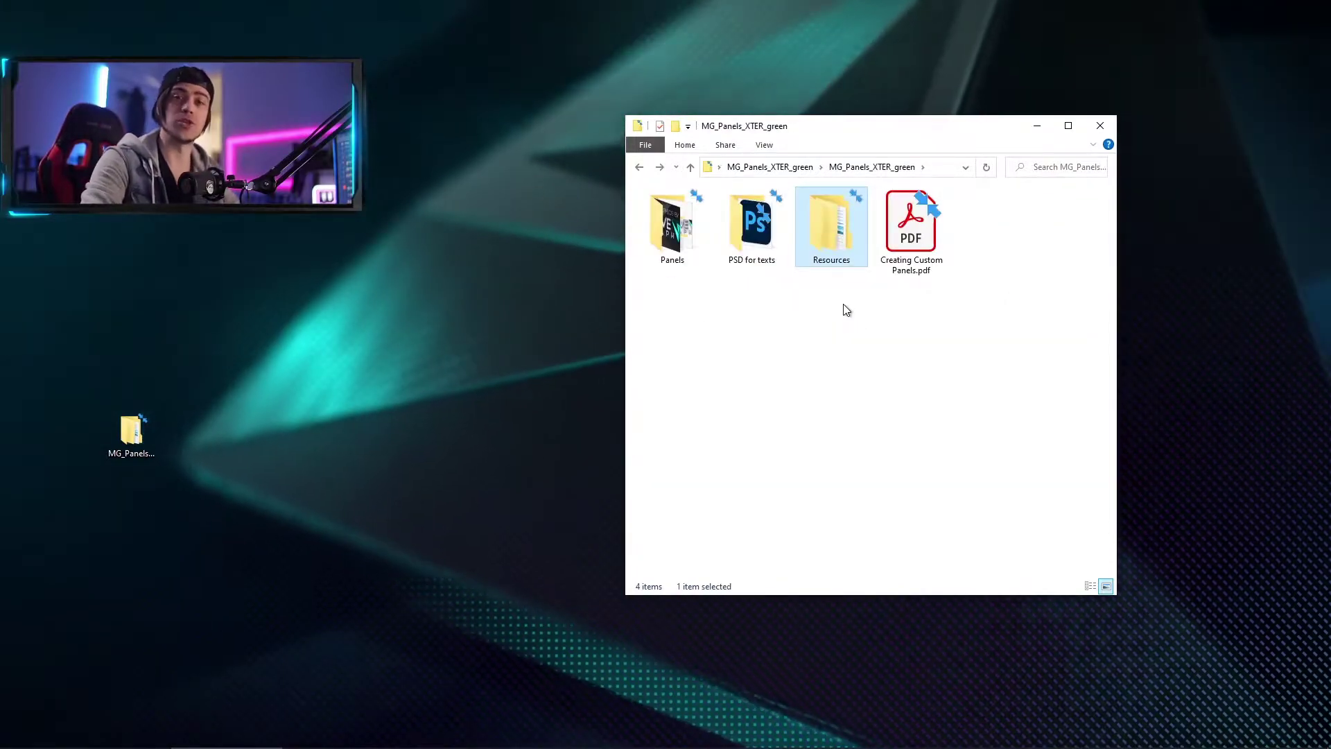
{"action": "double_click", "coordinate": [840, 239]}
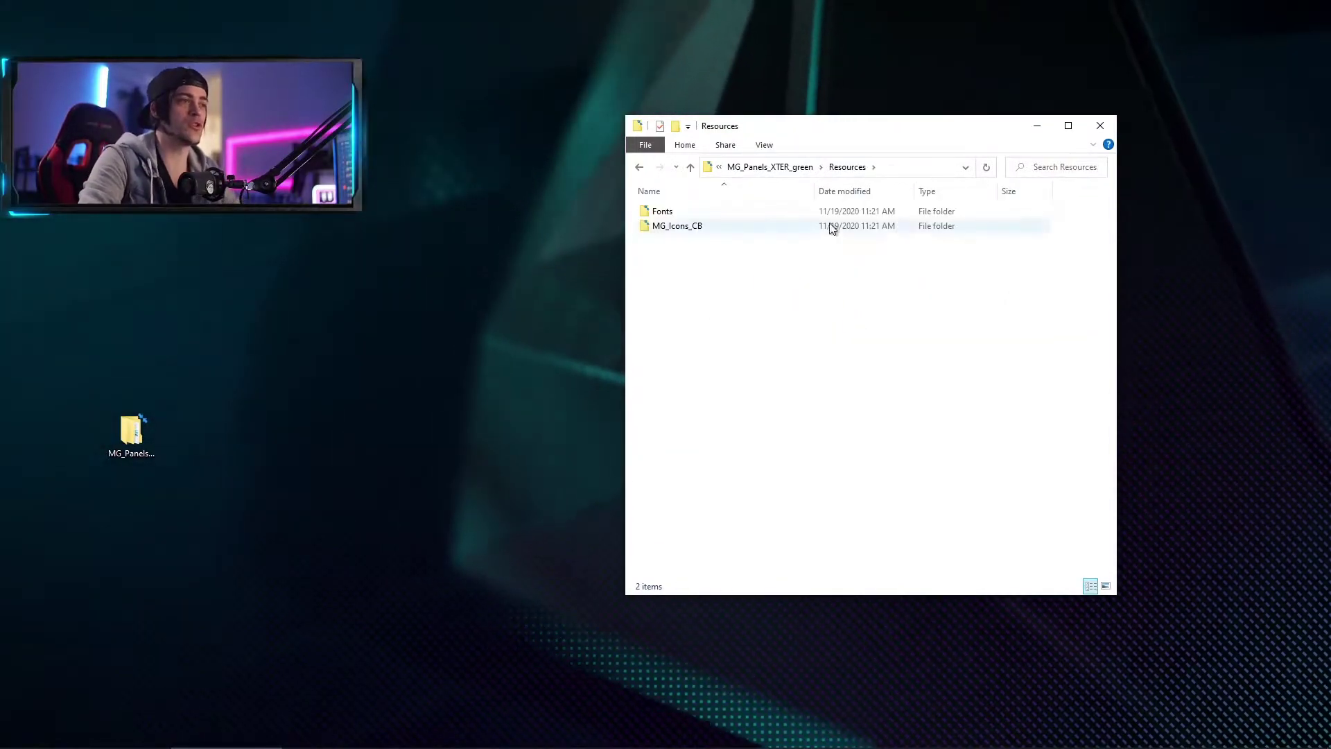
{"action": "double_click", "coordinate": [663, 214]}
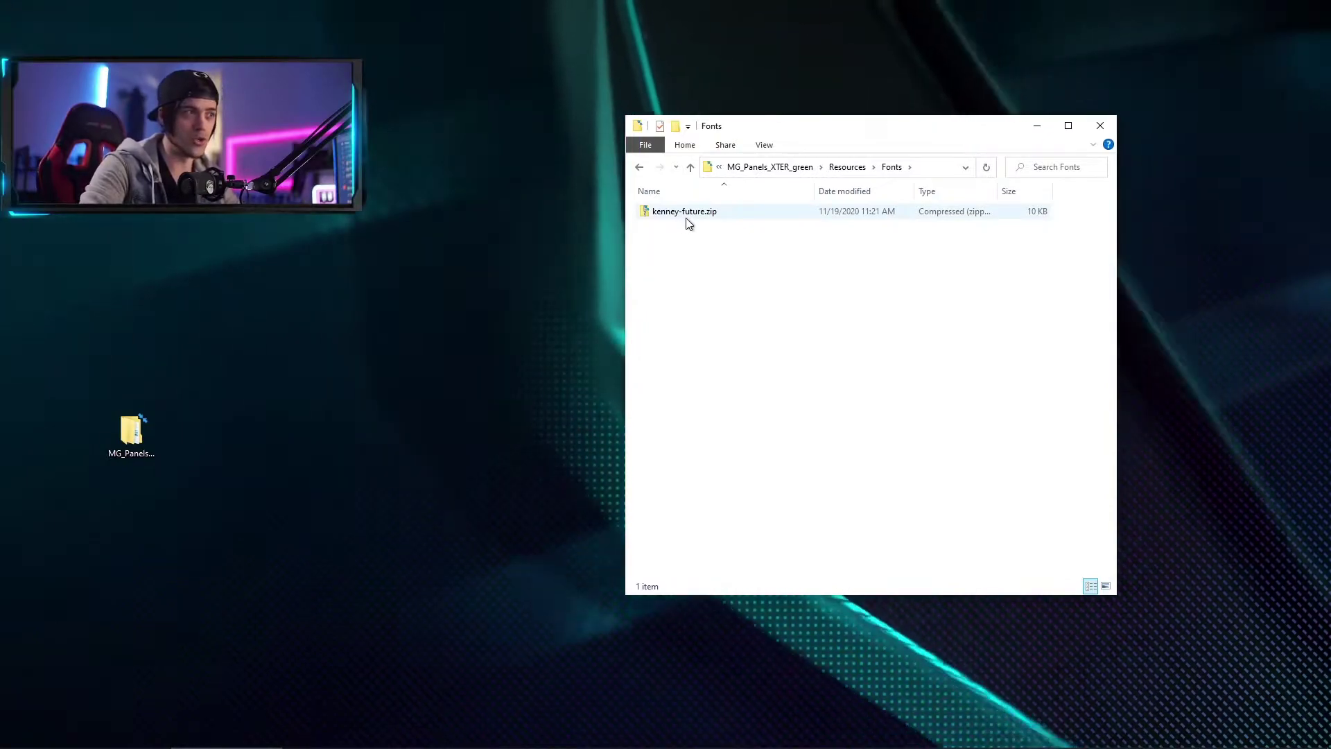
Extract kenney-future.zip and open the extracted kenney-future folder.
{"action": "right_click", "coordinate": [686, 220]}
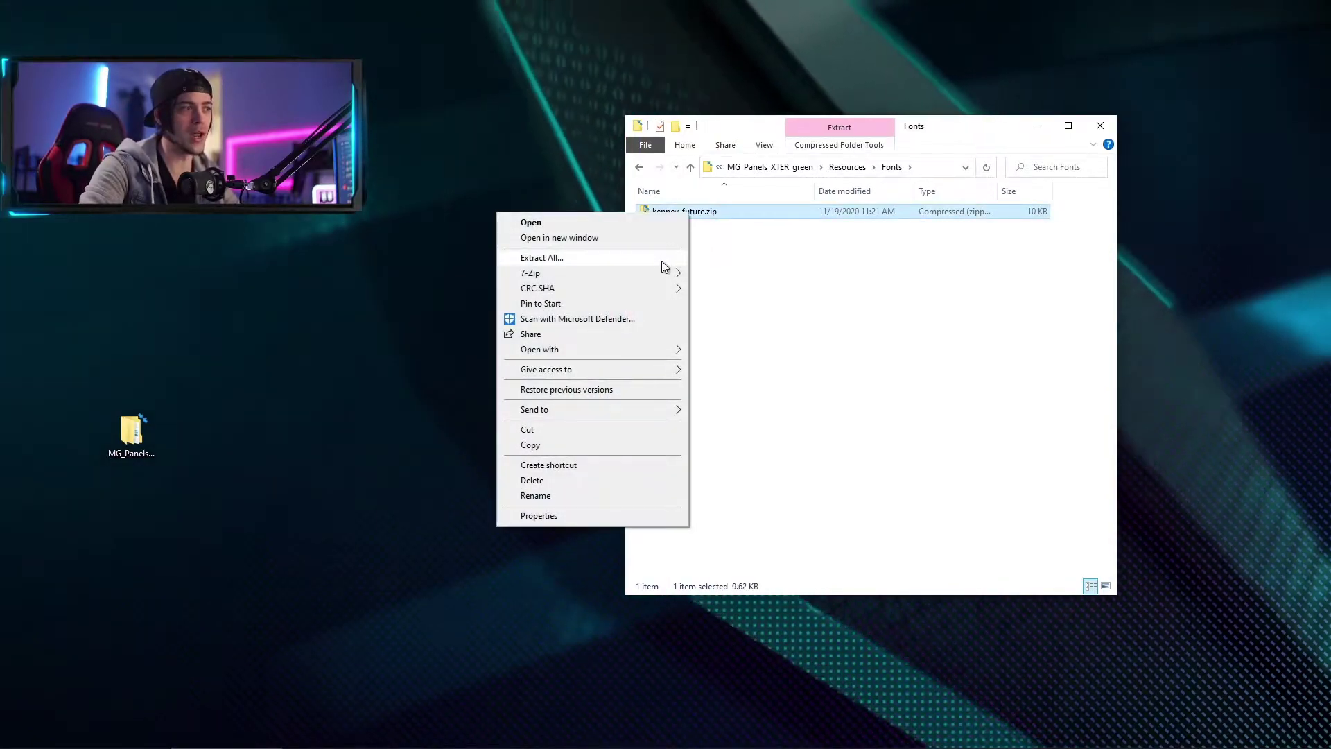
{"action": "left_click", "coordinate": [661, 260]}
{"action": "key", "text": "Return"}
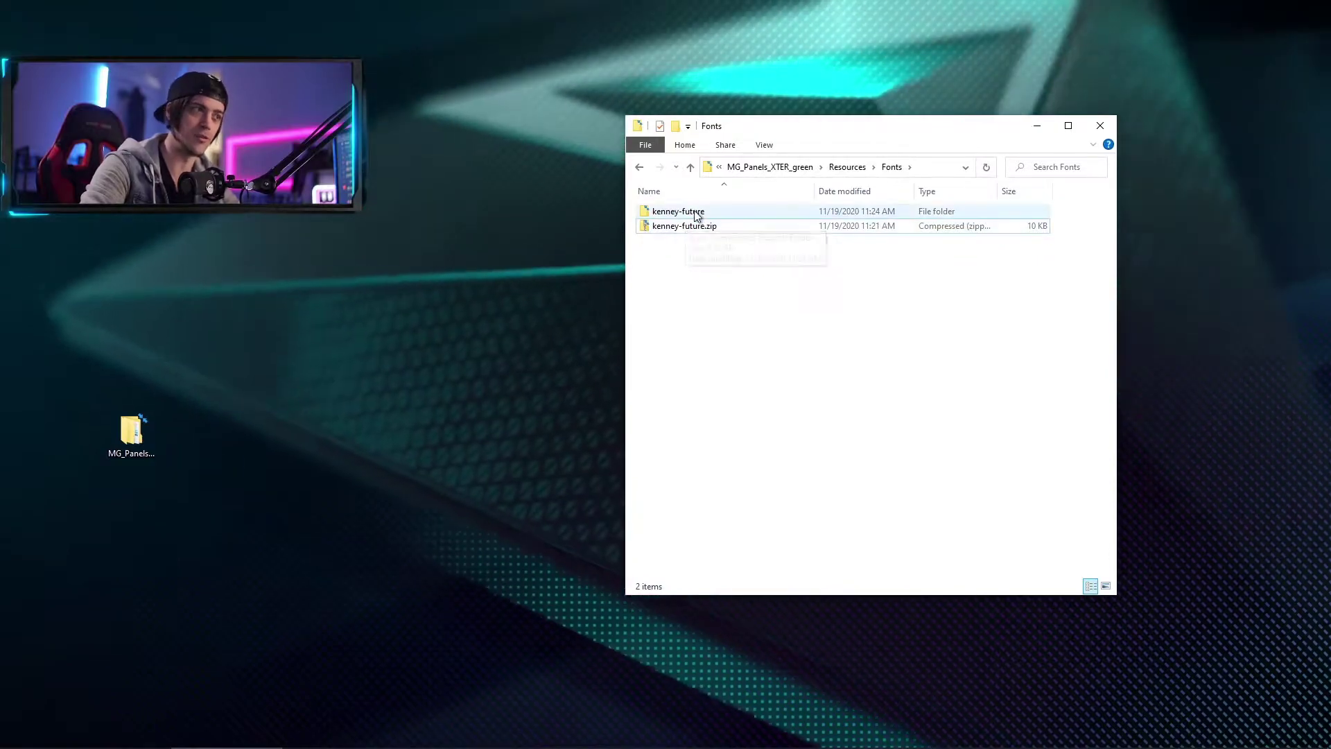
{"action": "double_click", "coordinate": [680, 211]}
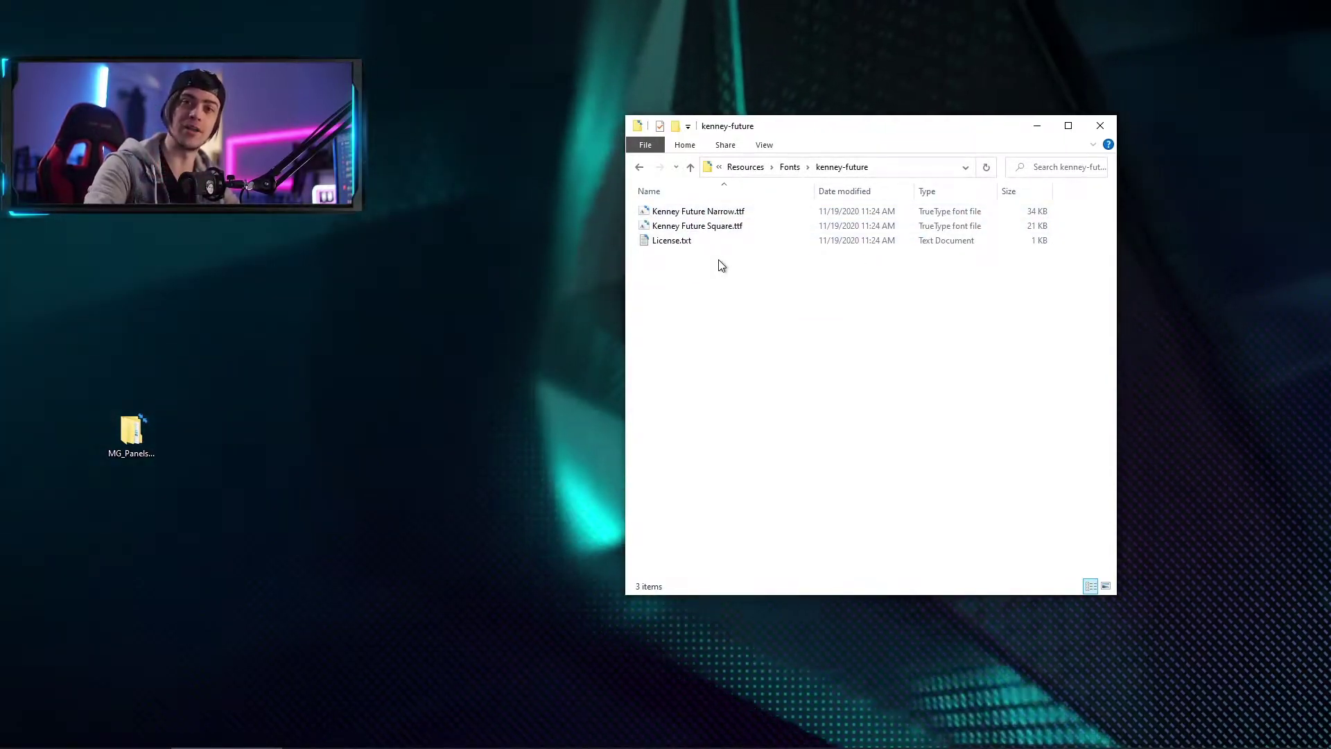
Install the Kenney Future Narrow font from its preview window.
{"action": "double_click", "coordinate": [700, 213]}
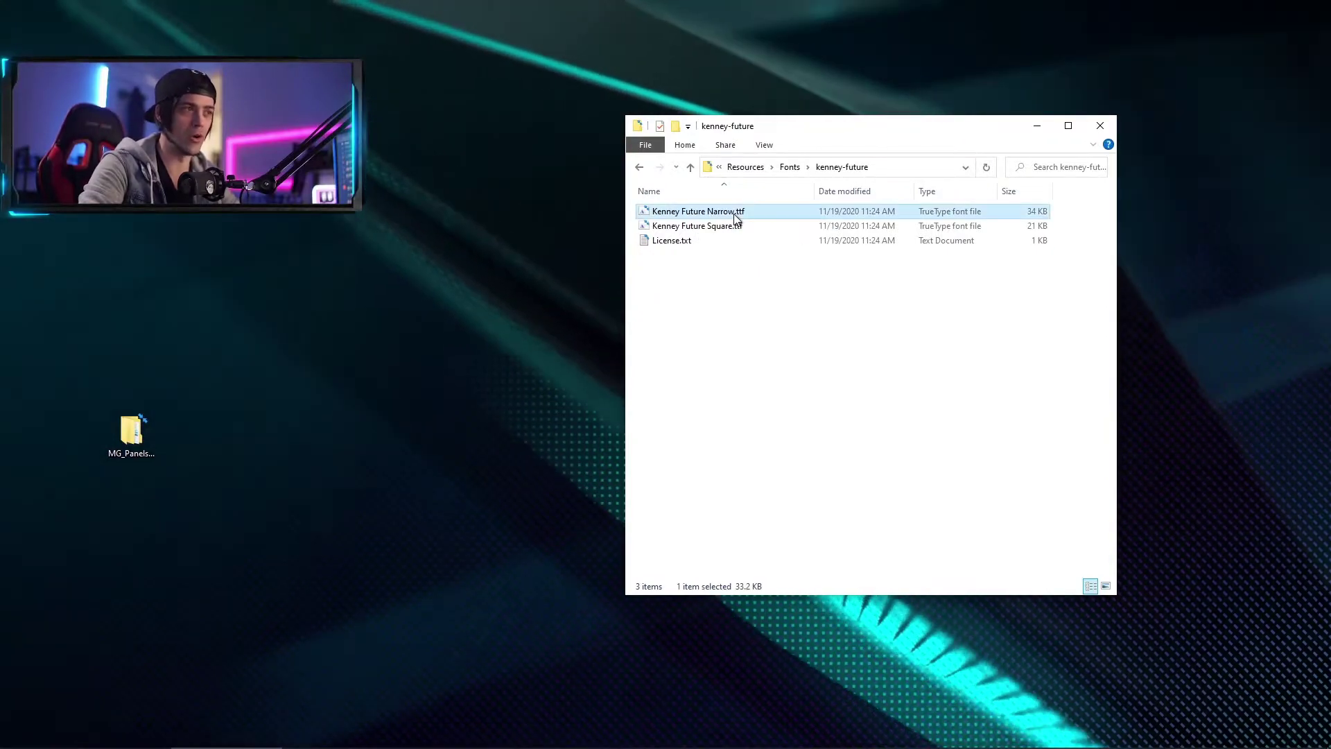
{"action": "left_click_drag", "start_coordinate": [639, 156], "coordinate": [752, 224]}
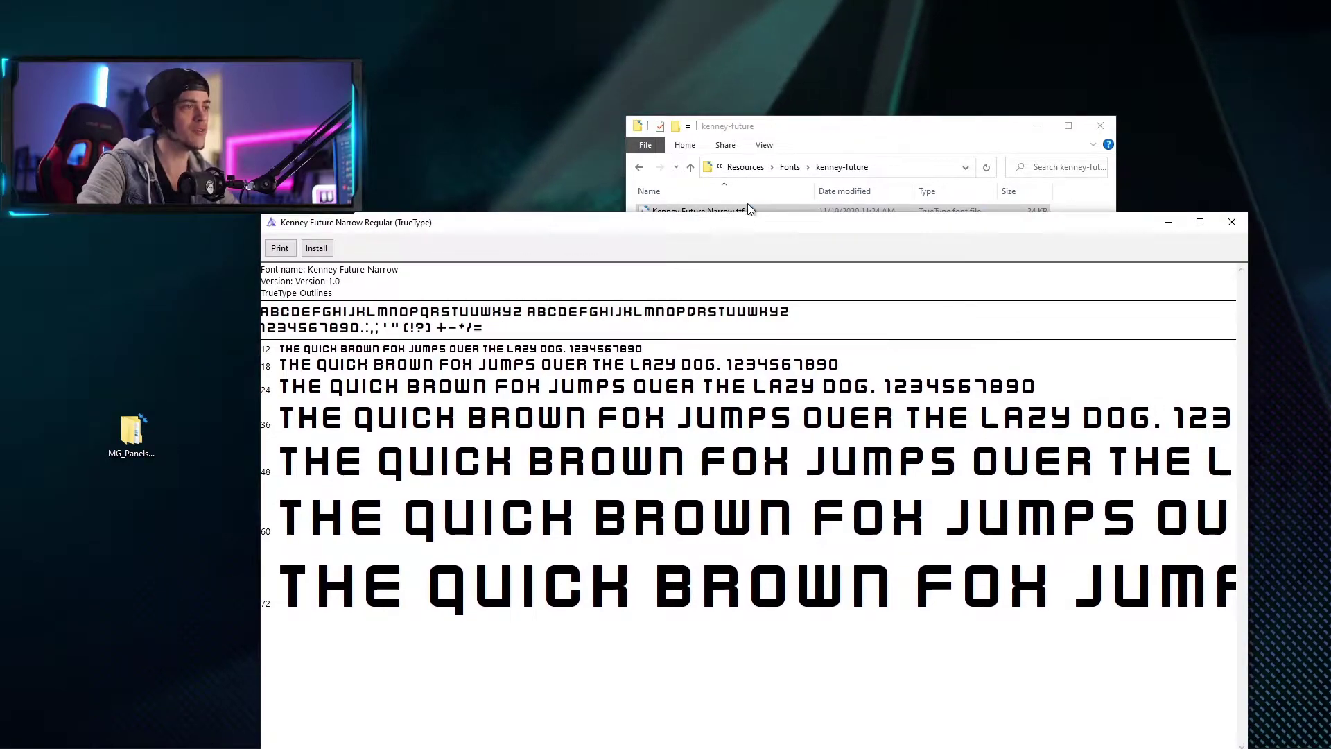
{"action": "left_click", "coordinate": [326, 249]}
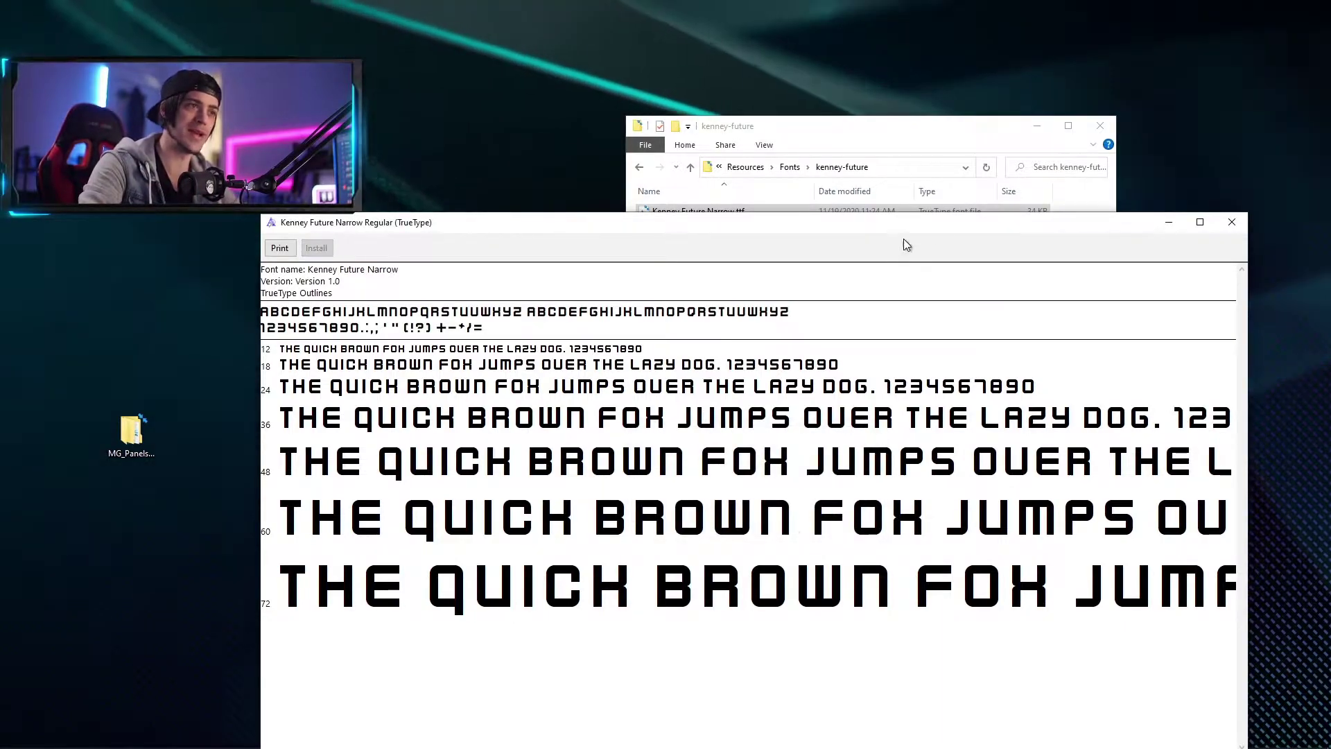
{"action": "left_click", "coordinate": [1244, 222]}
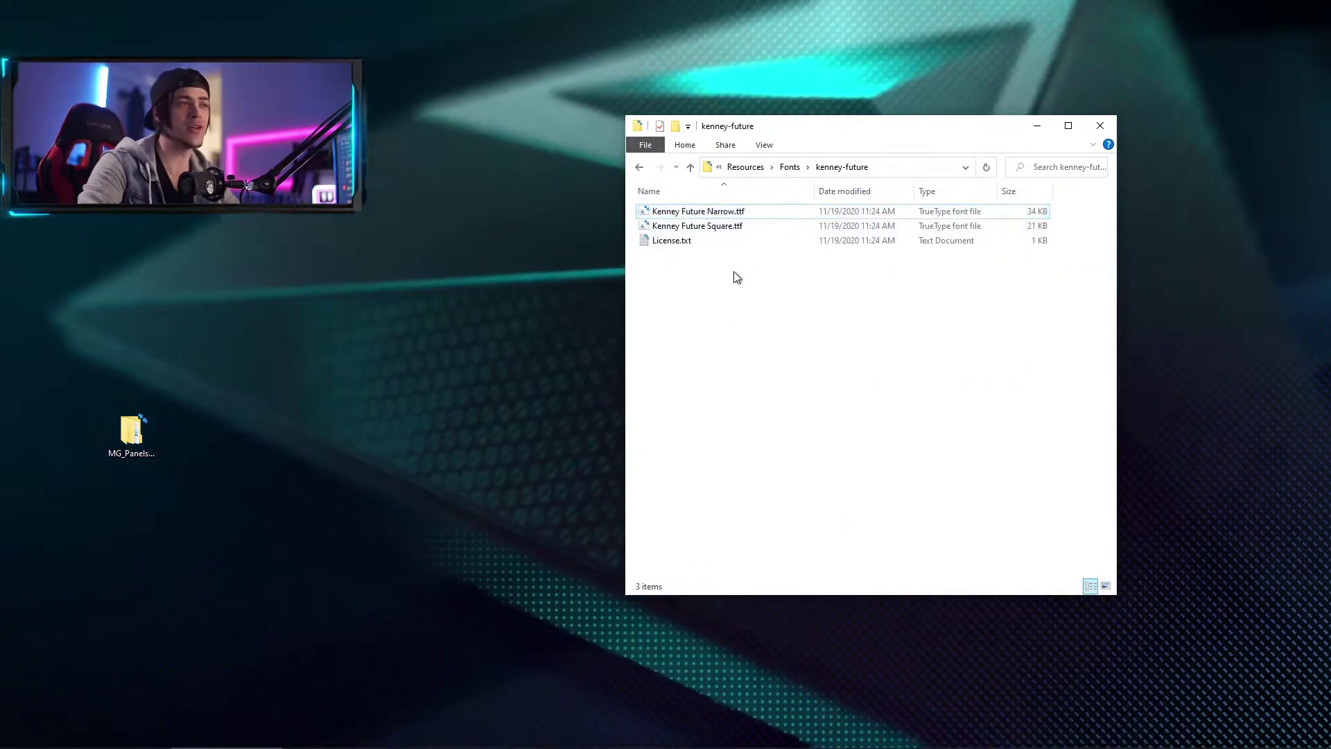
Check that Kenney Future Square is installed, then return to the Resources folder.
{"action": "double_click", "coordinate": [704, 226]}
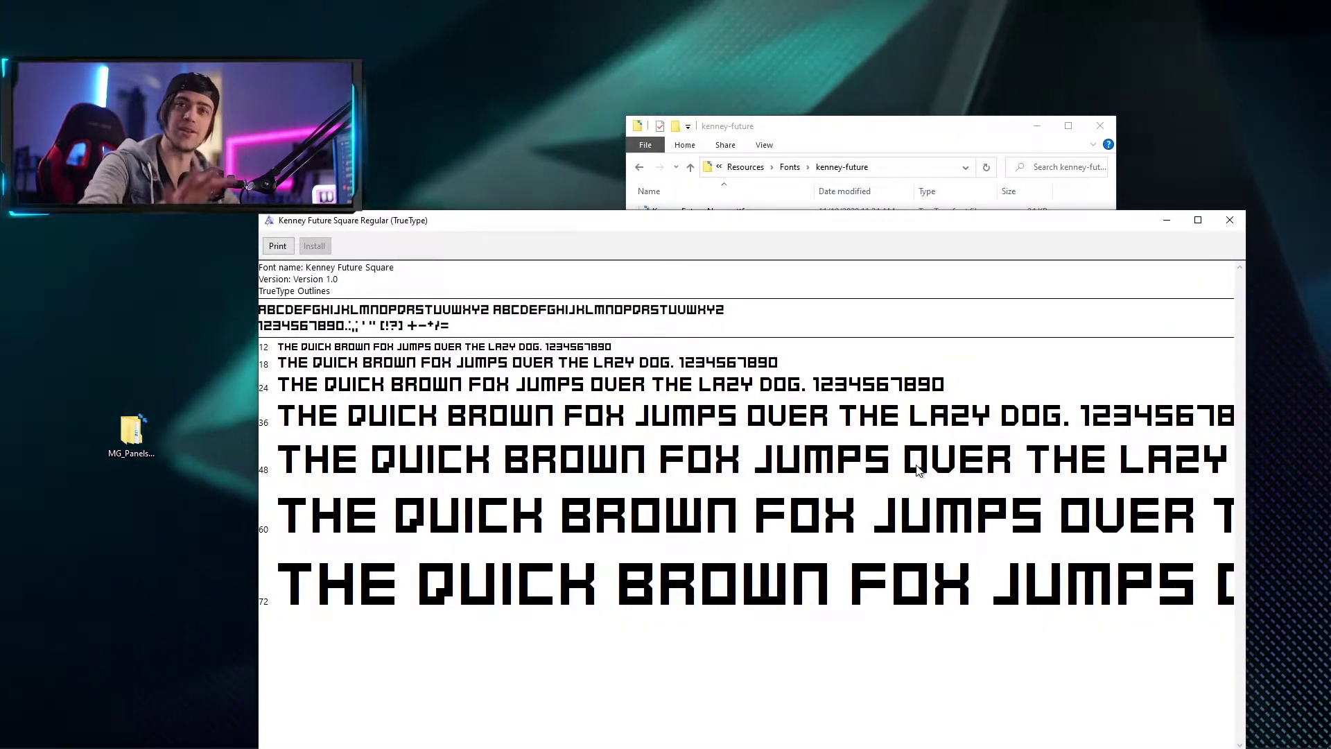
{"action": "left_click", "coordinate": [1229, 220]}
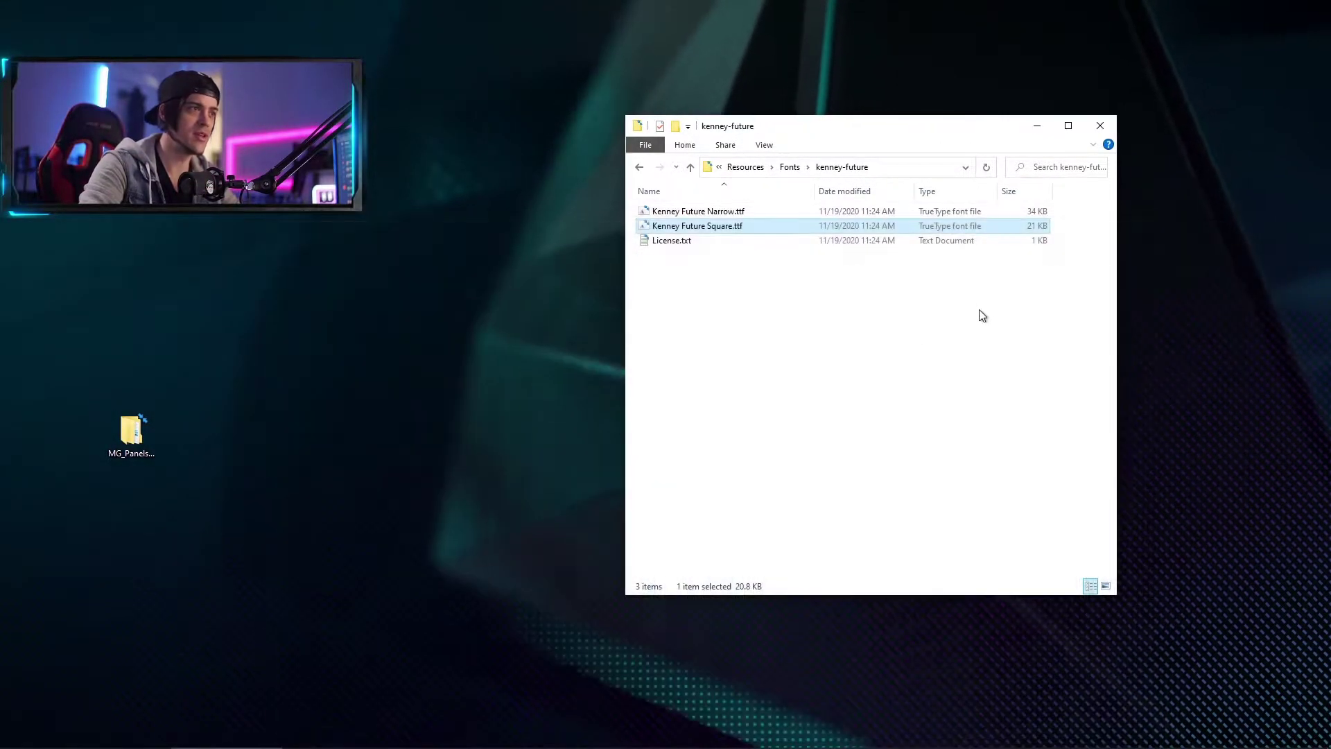
{"action": "left_click", "coordinate": [639, 167]}
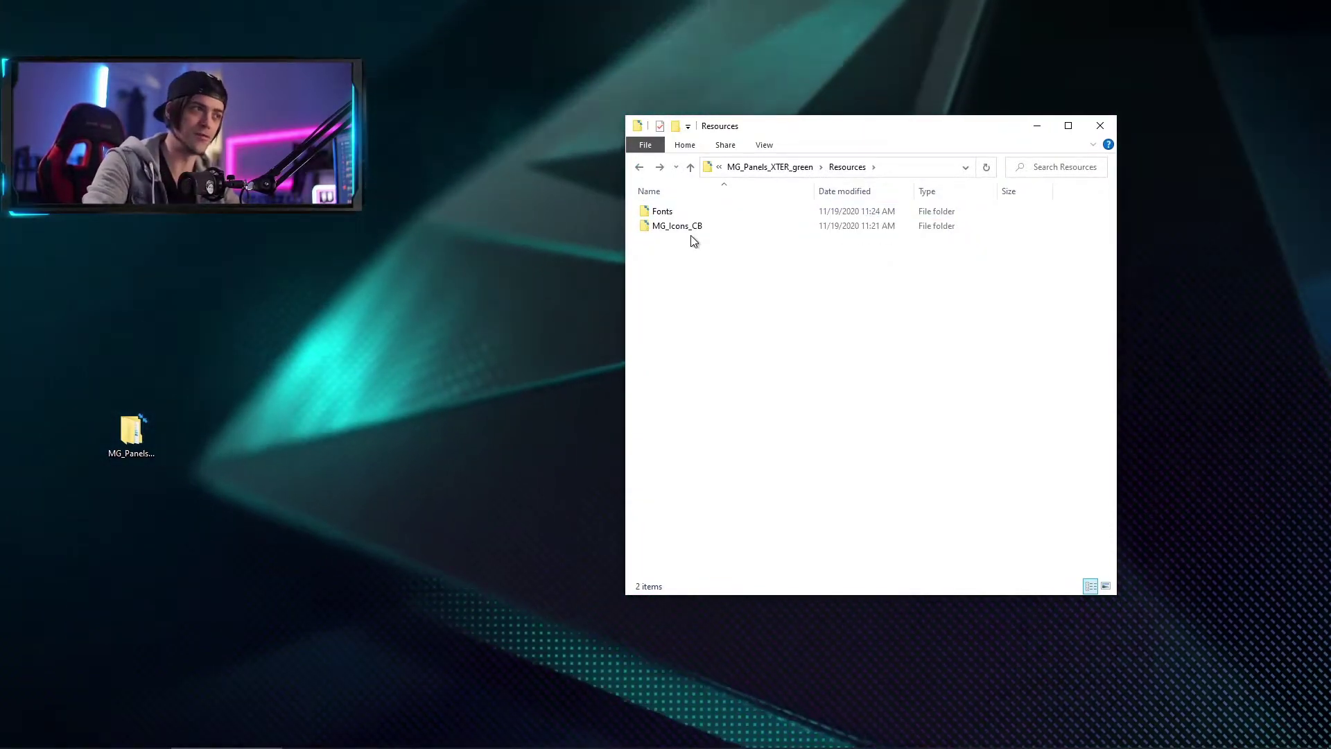
Browse the MG_Icons_CB folder and page through the Creating Custom Panels.pdf guide.
{"action": "double_click", "coordinate": [686, 227]}
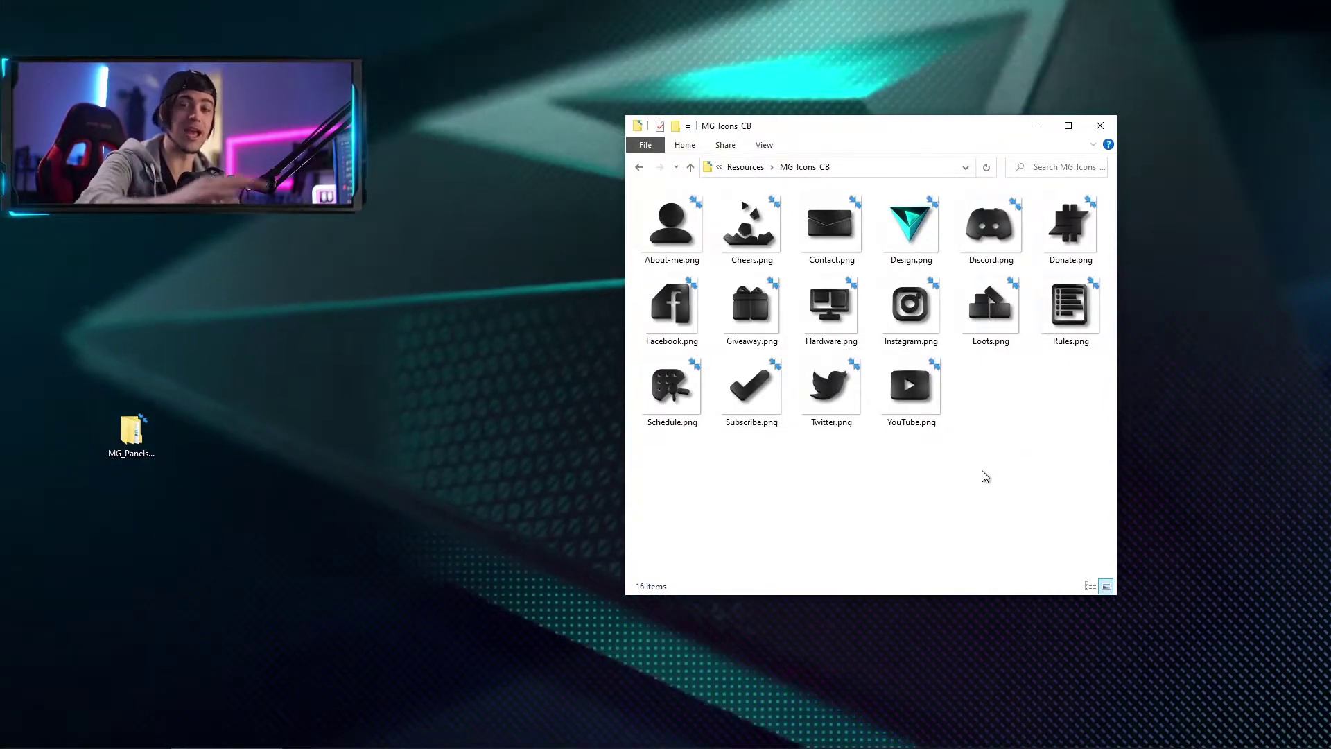
{"action": "key", "text": "alt+Left"}
{"action": "key", "text": "alt+Left"}
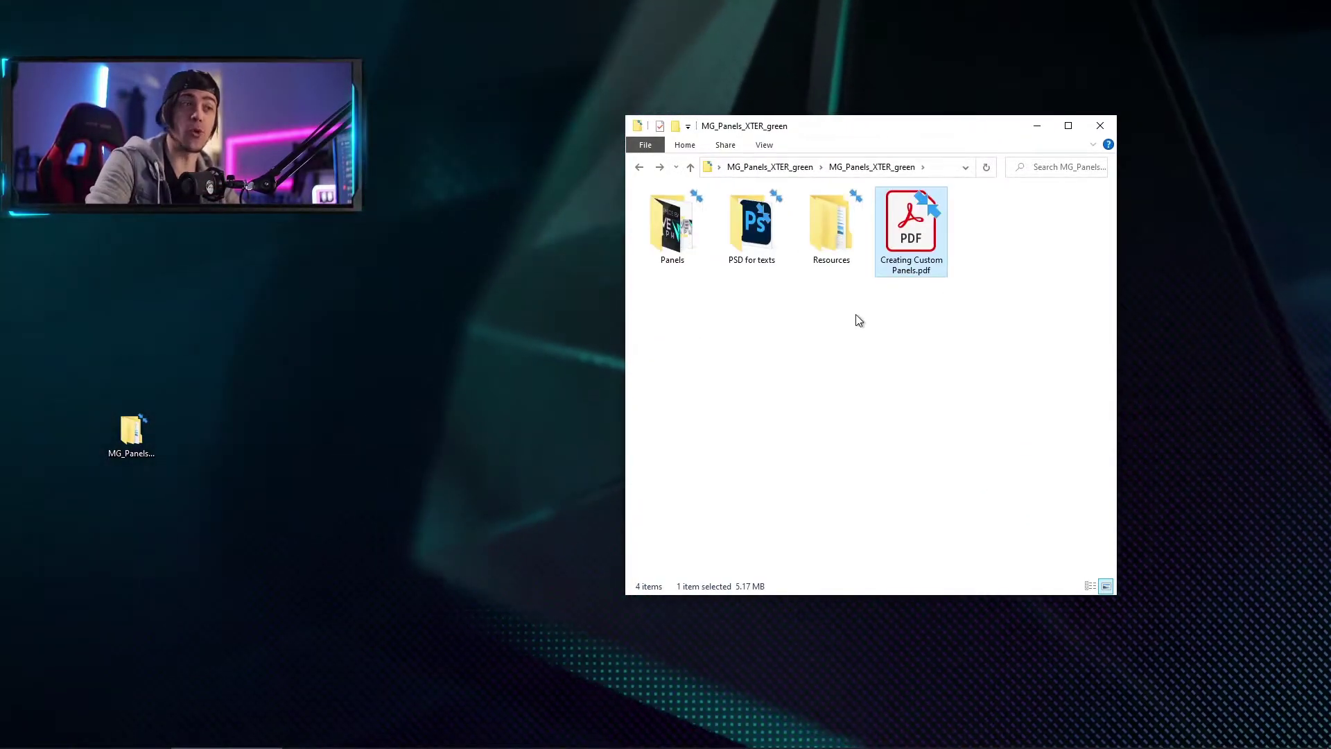
{"action": "left_click", "coordinate": [857, 316]}
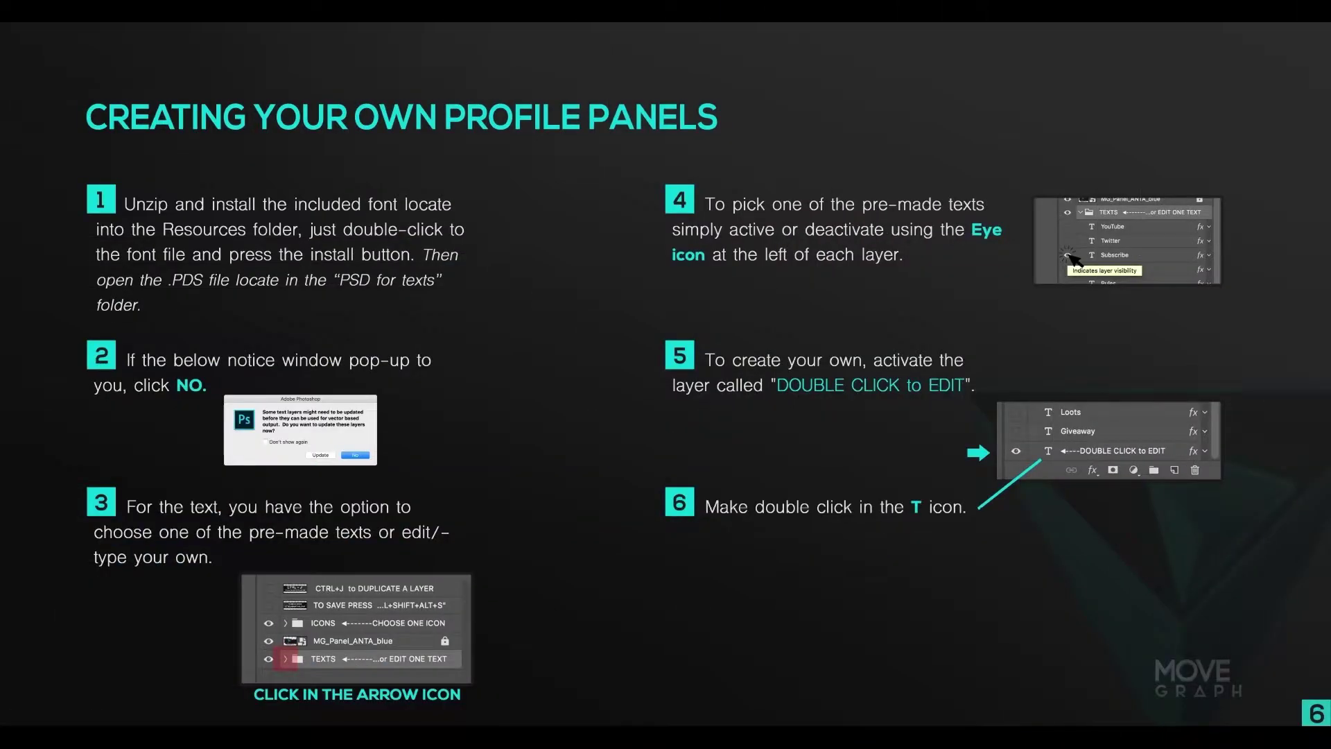
{"action": "key", "text": "Right"}
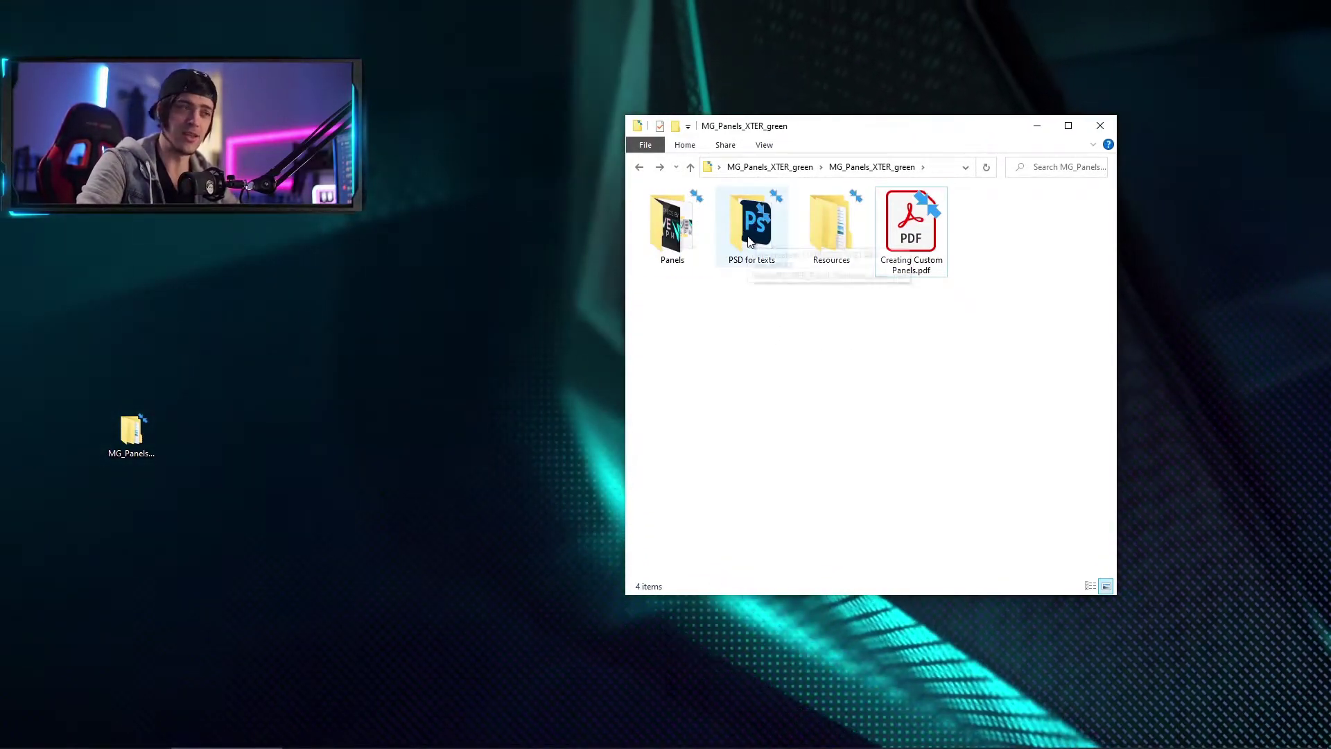
Open MG_XTER_Panel_Template_green.psd from the PSD for texts folder in Photoshop.
{"action": "double_click", "coordinate": [725, 239]}
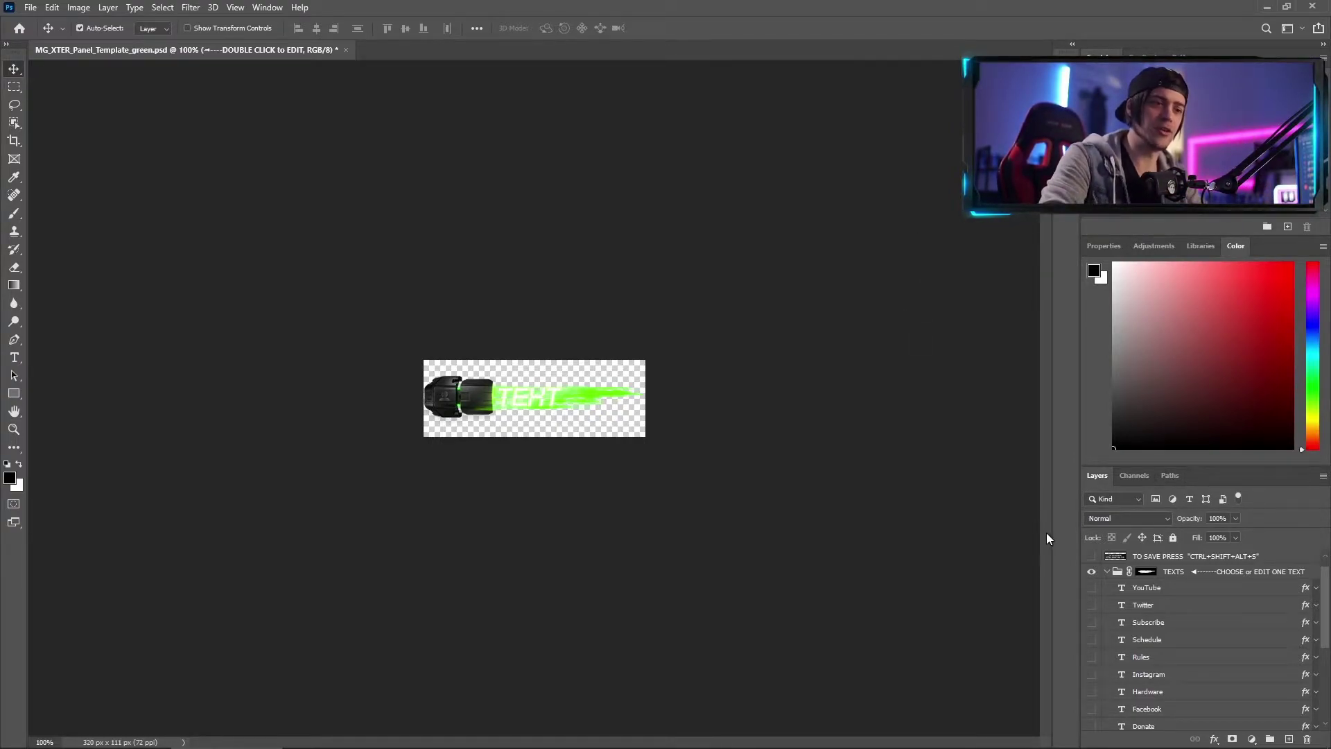
{"action": "scroll", "coordinate": [1157, 627], "scroll_direction": "down", "scroll_amount": 3}
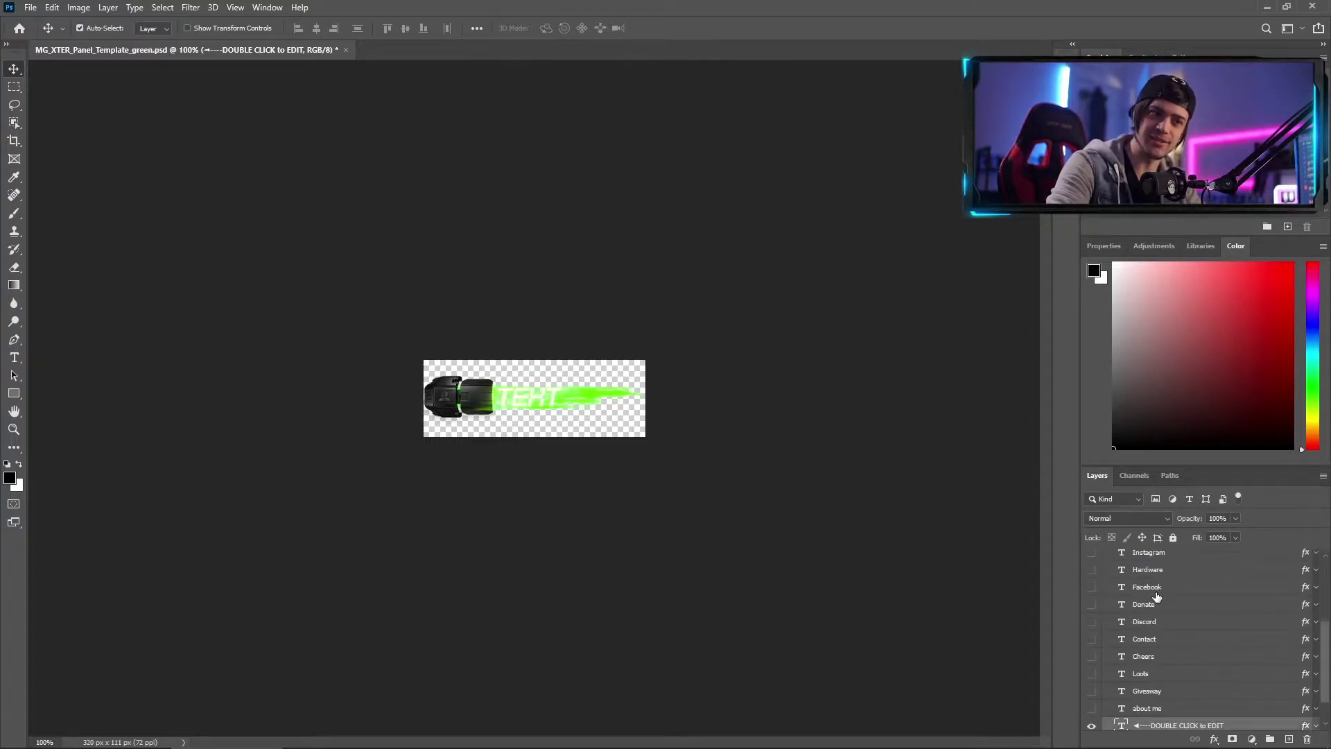
{"action": "scroll", "coordinate": [1159, 658], "scroll_direction": "up", "scroll_amount": 3}
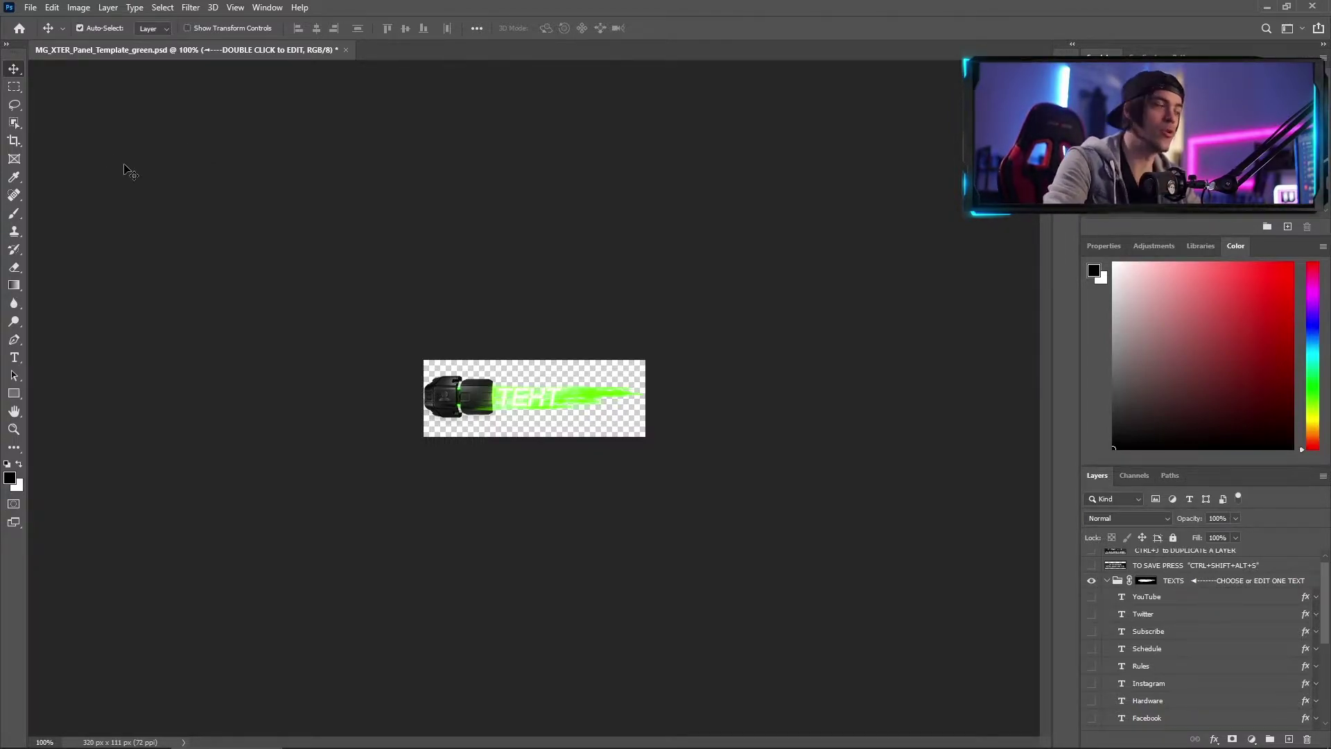
Zoom the panel to 300% and select the TEXTS group to show its YouTube-to-Facebook layers.
{"action": "left_click", "coordinate": [12, 437]}
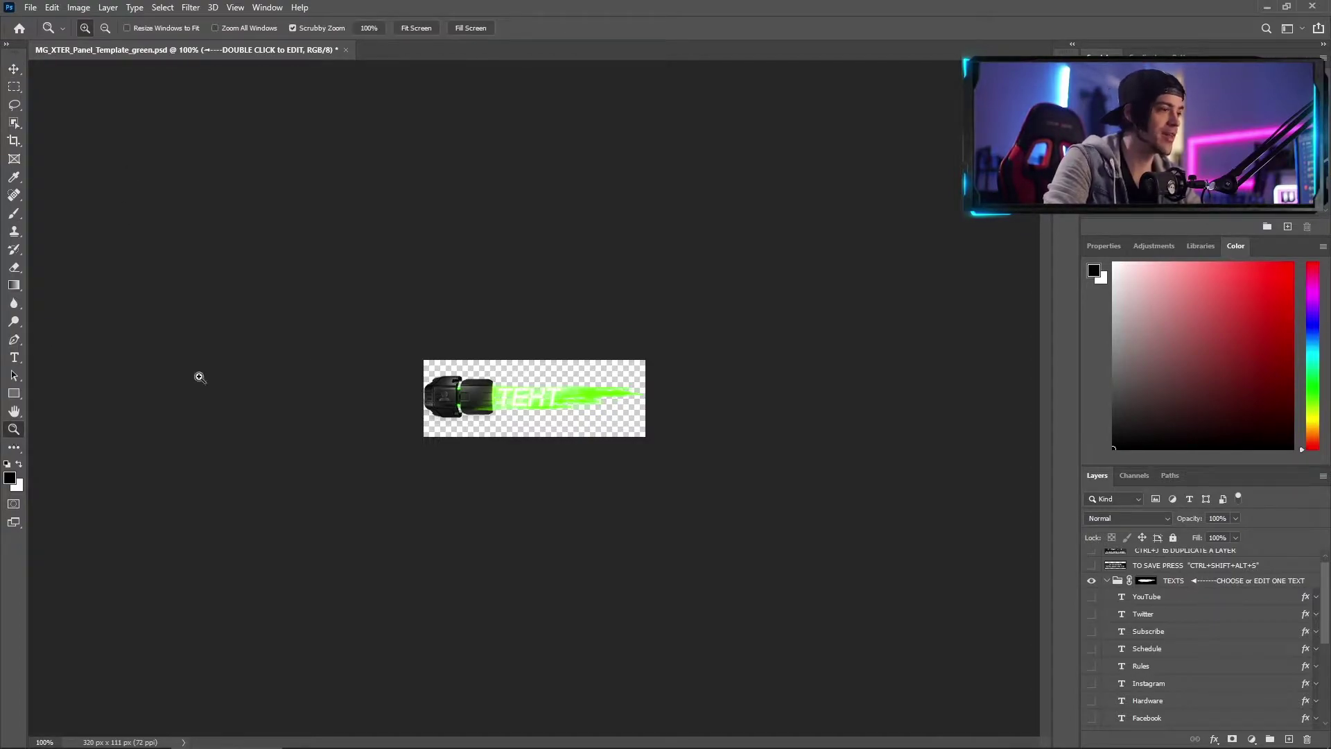
{"action": "left_click", "coordinate": [483, 403]}
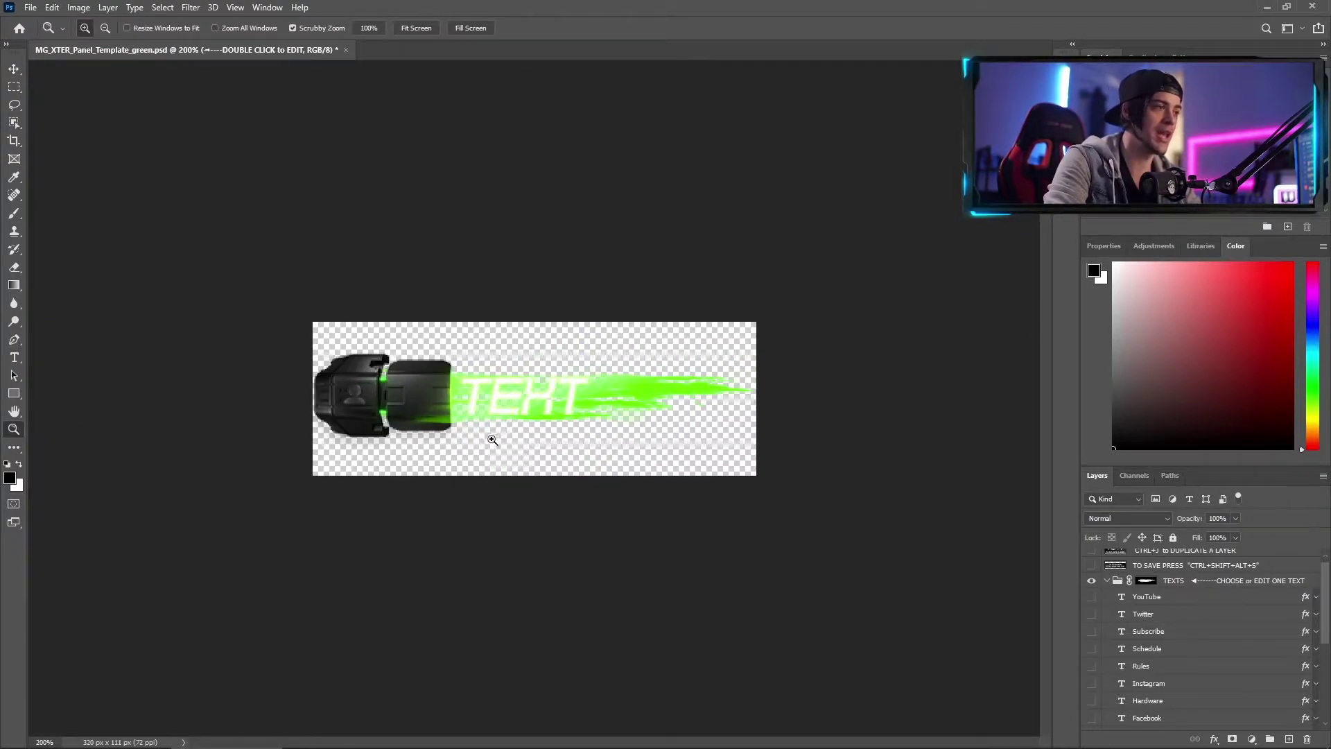
{"action": "left_click", "coordinate": [495, 430]}
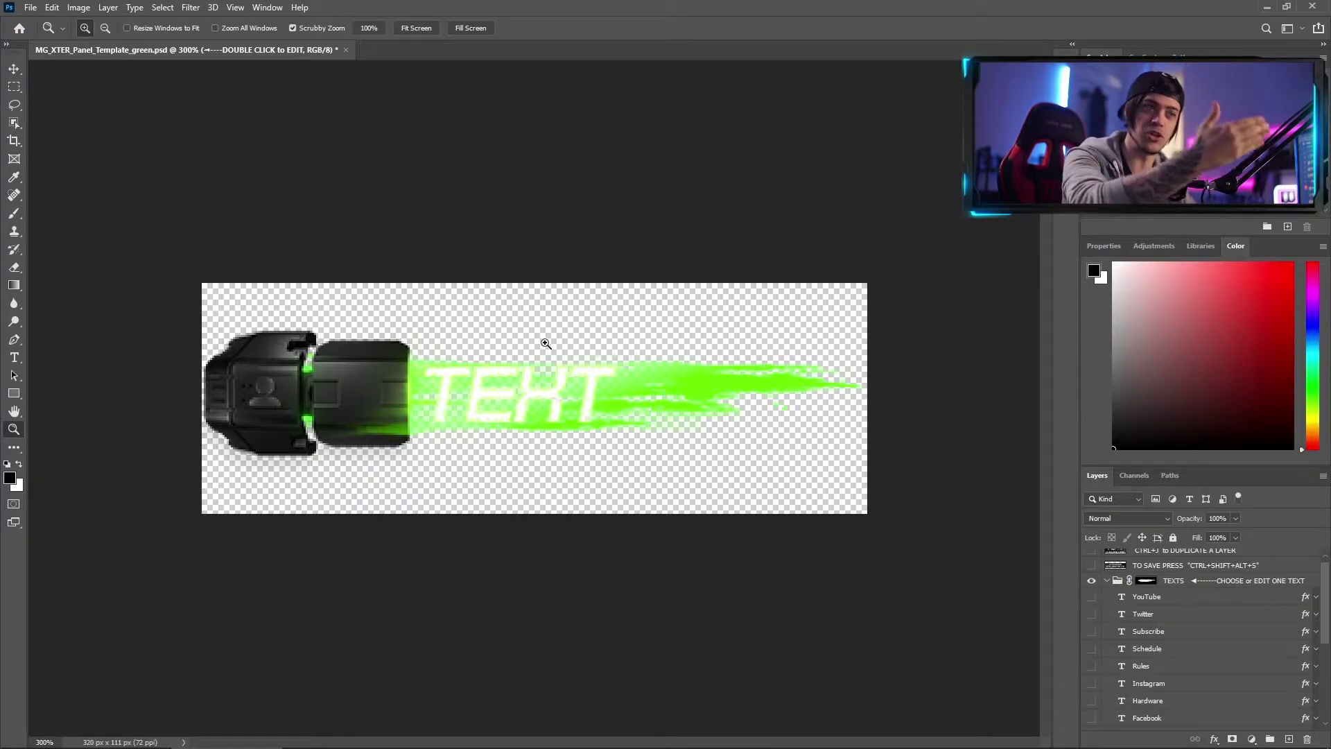
{"action": "key", "text": "v"}
{"action": "left_click", "coordinate": [1171, 581]}
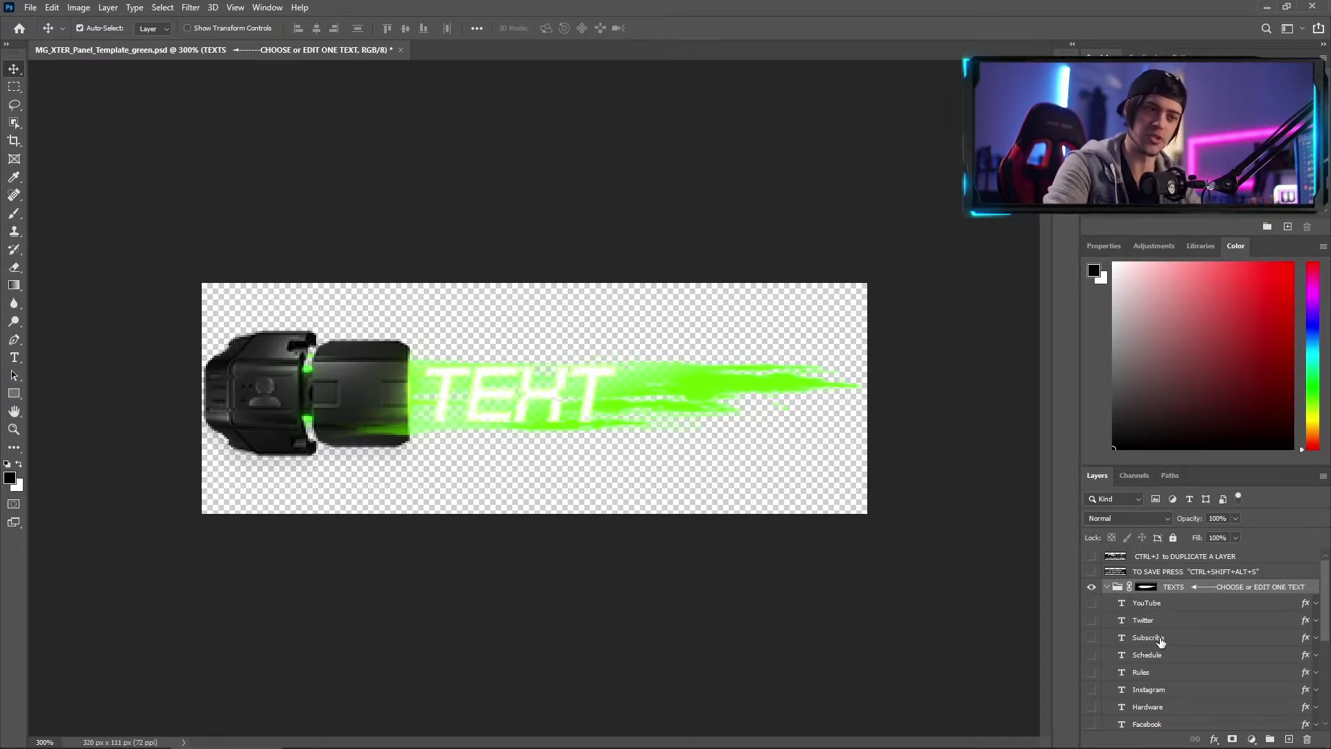
{"action": "scroll", "coordinate": [1163, 644], "scroll_direction": "down", "scroll_amount": 5}
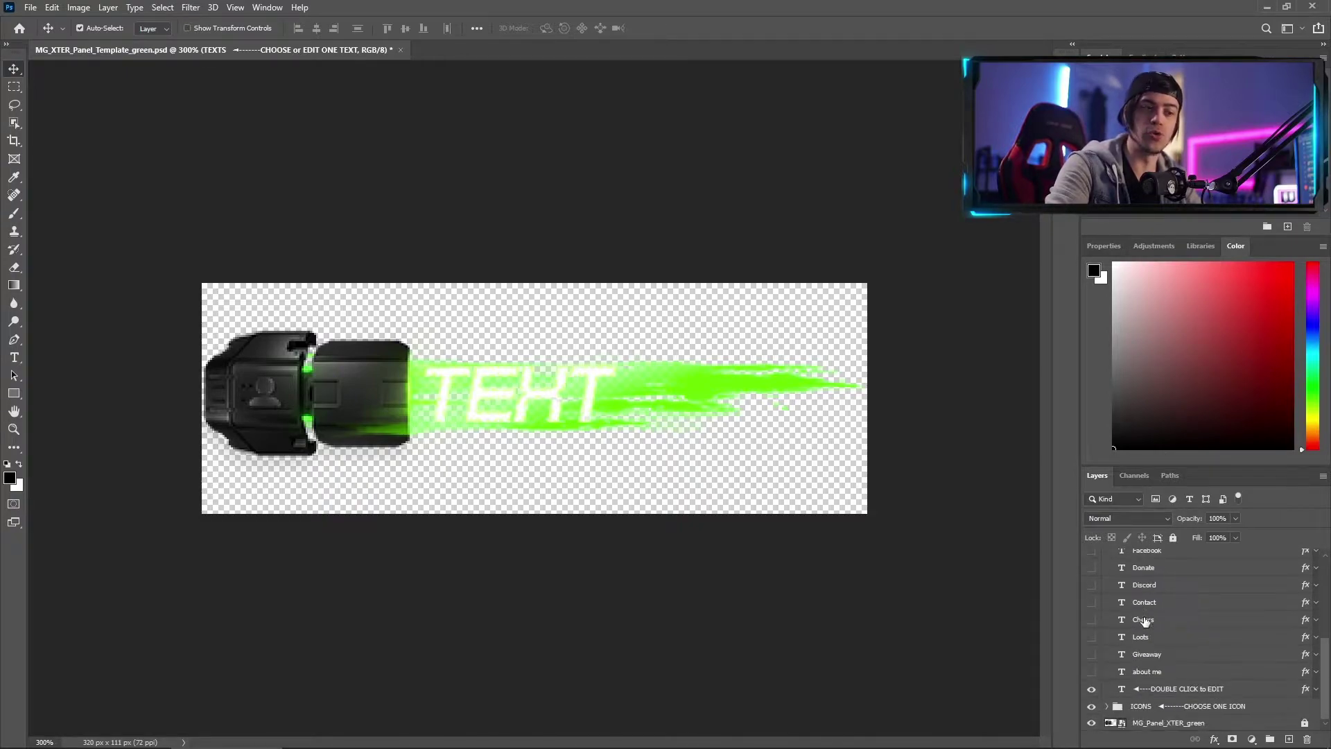
{"action": "left_click", "coordinate": [1091, 690]}
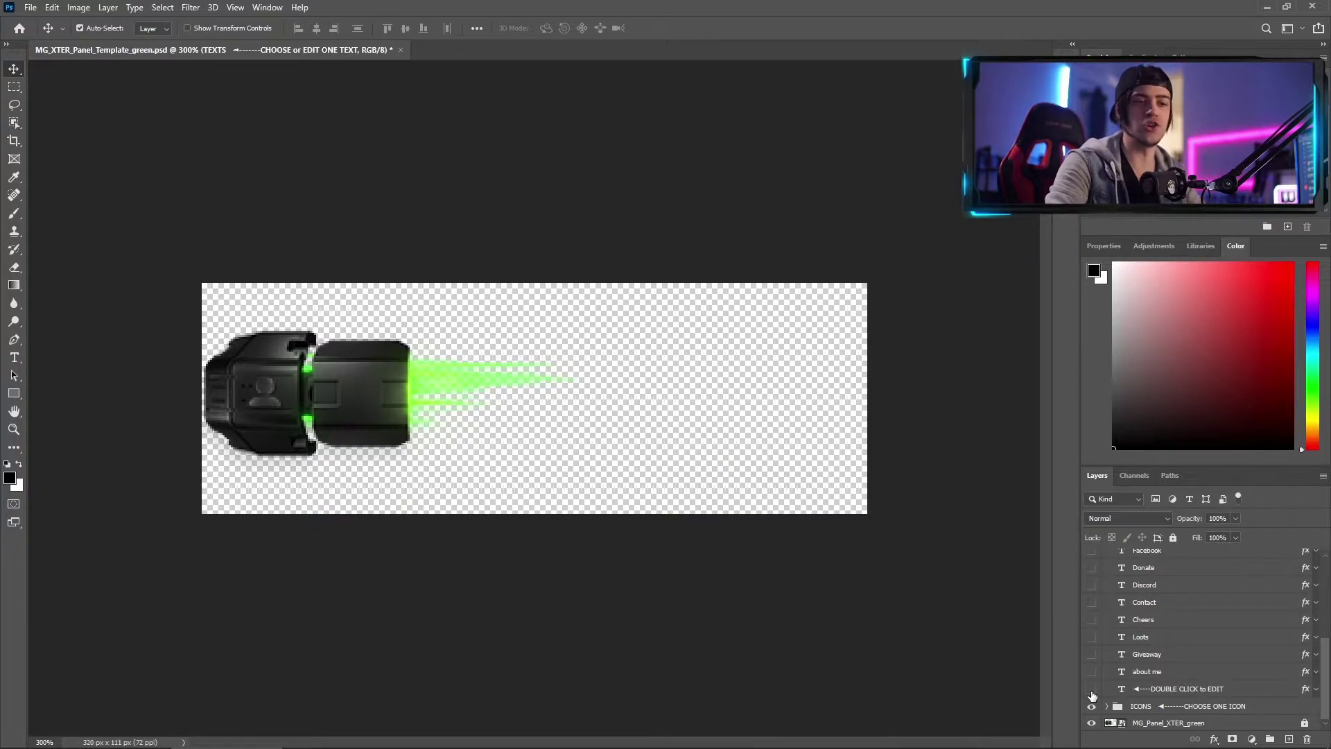
{"action": "scroll", "coordinate": [1085, 692], "scroll_direction": "up", "scroll_amount": 2}
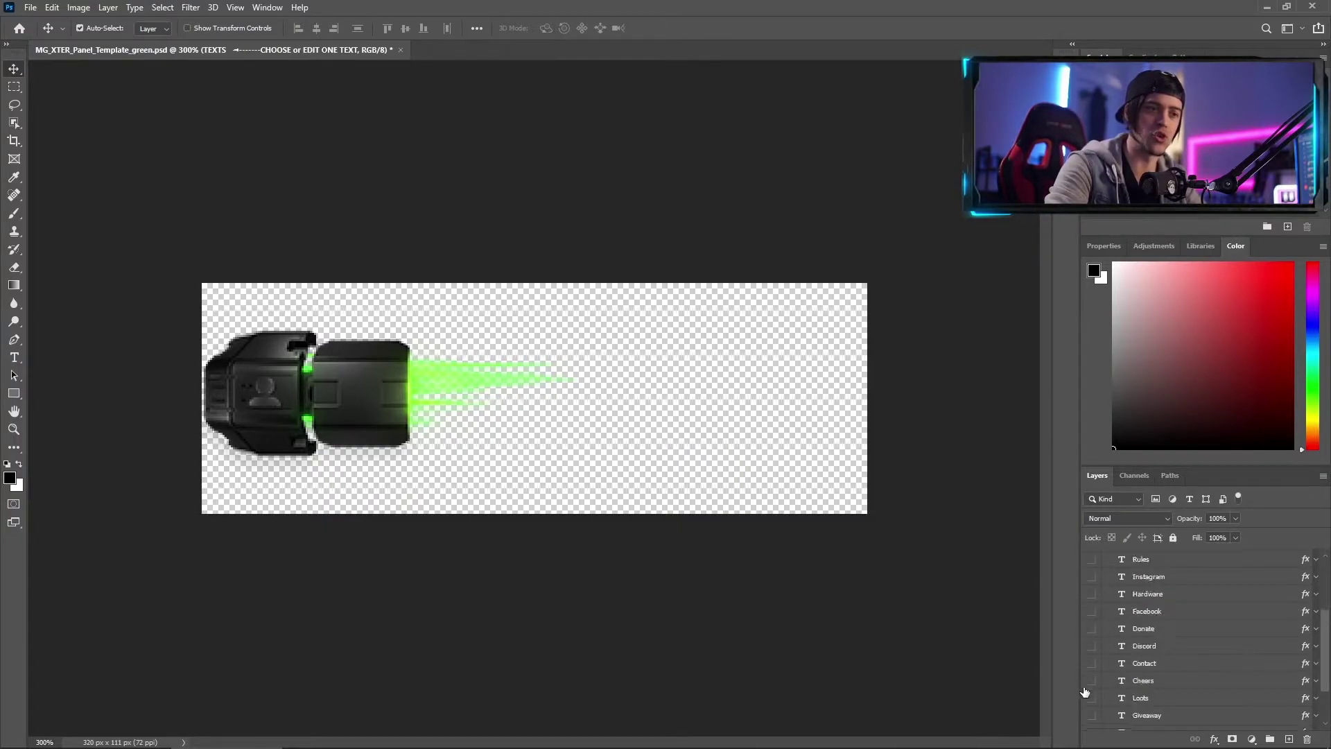
{"action": "left_click", "coordinate": [1092, 646]}
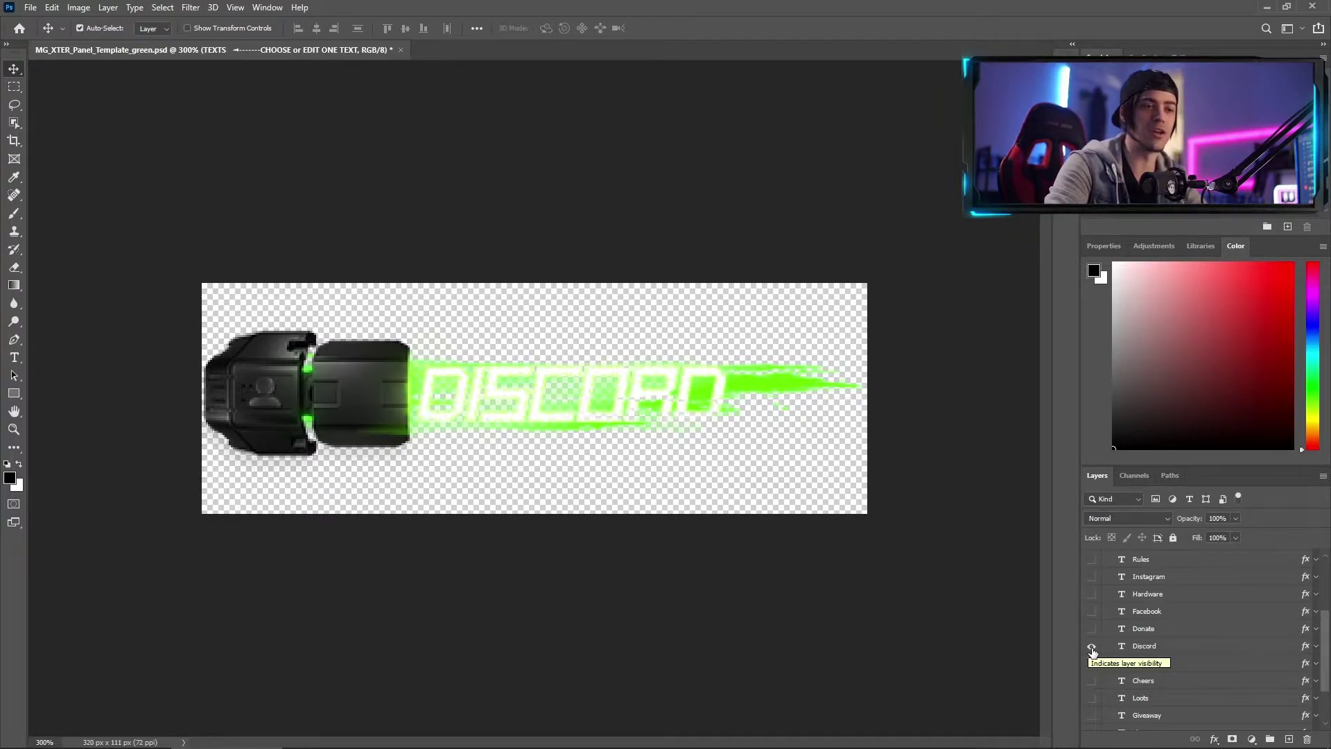
{"action": "left_click", "coordinate": [1092, 646]}
{"action": "left_click", "coordinate": [1092, 611]}
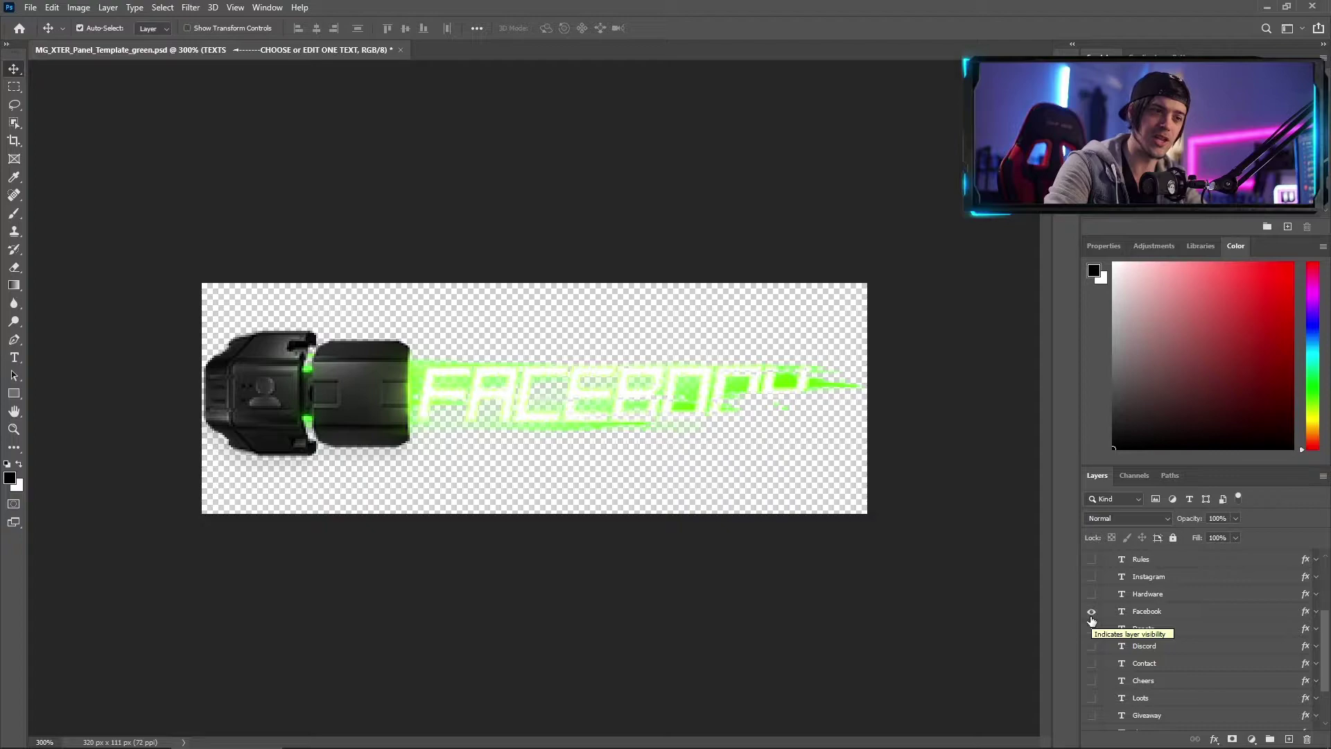
{"action": "left_click", "coordinate": [1092, 615]}
{"action": "left_click", "coordinate": [1092, 577]}
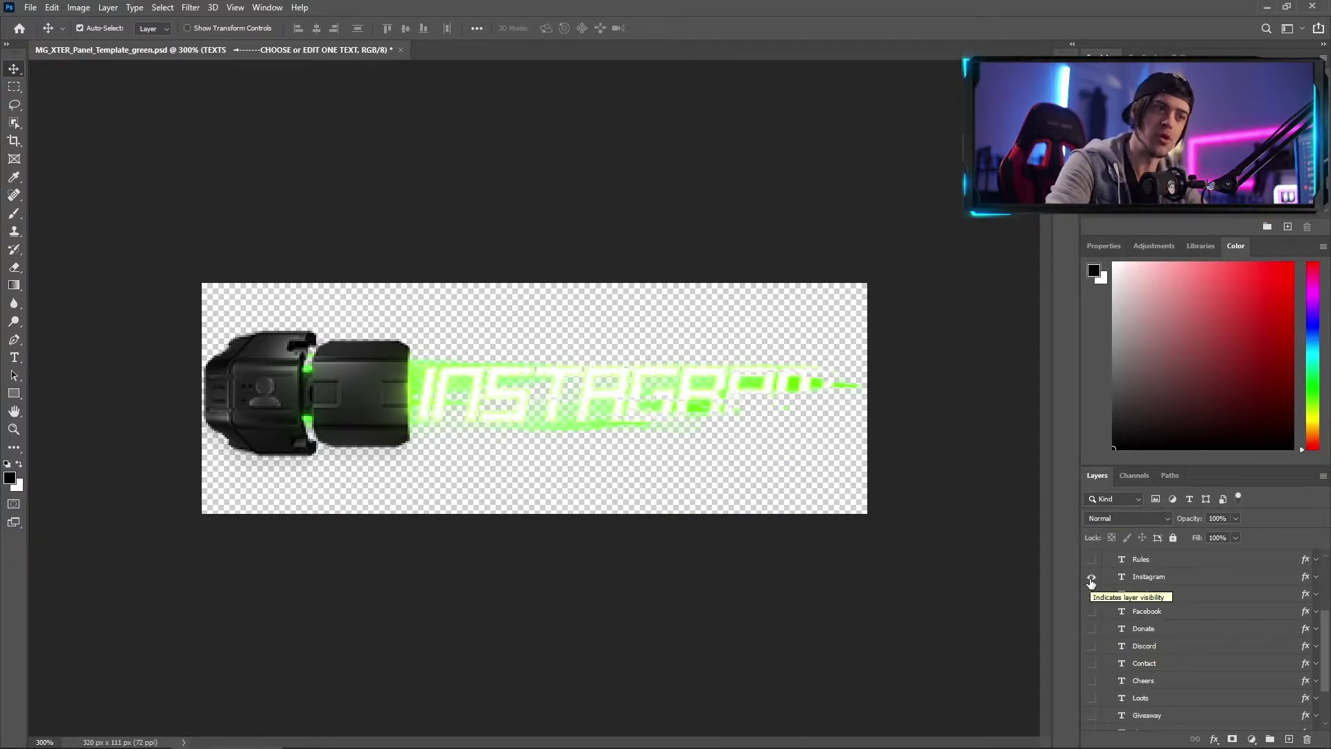
{"action": "left_click", "coordinate": [1092, 577]}
{"action": "scroll", "coordinate": [1178, 644], "scroll_direction": "down", "scroll_amount": 2}
{"action": "left_click", "coordinate": [1128, 686]}
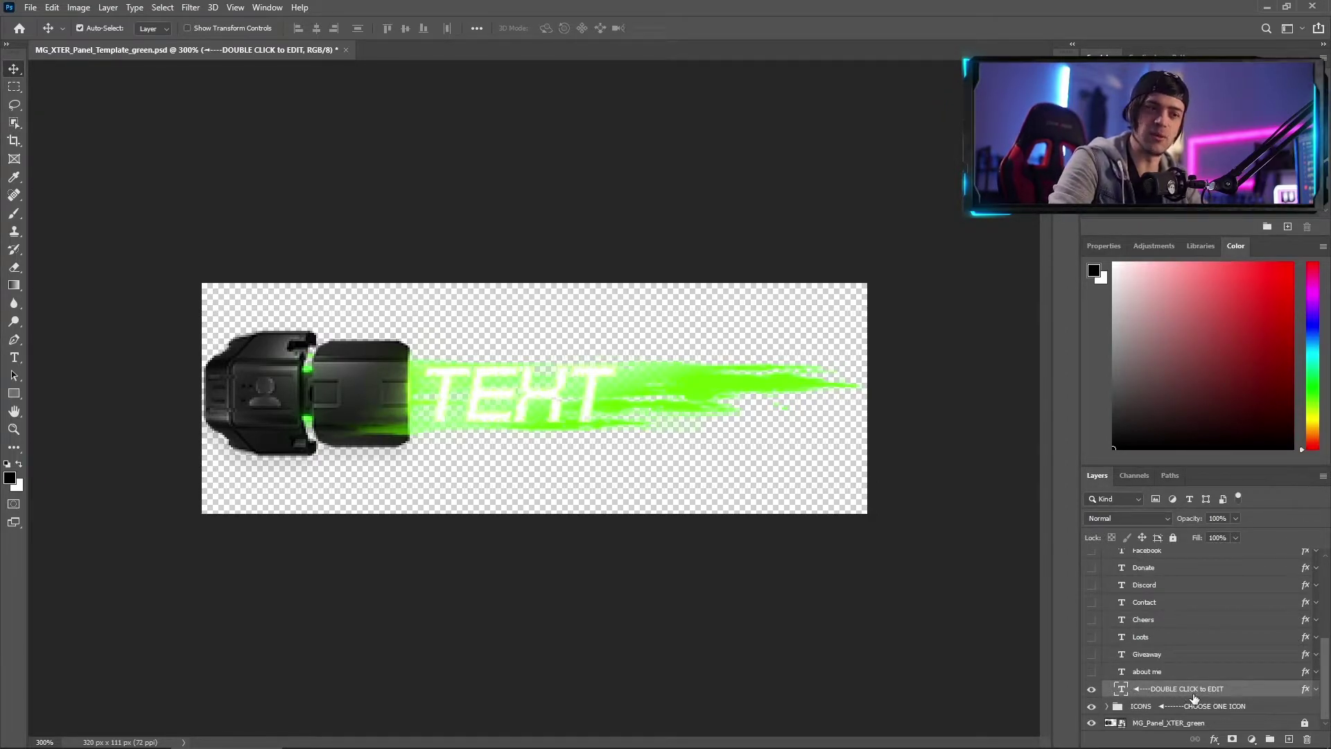
Change the placeholder TEXT layer to read START and select all of it.
{"action": "double_click", "coordinate": [1120, 691]}
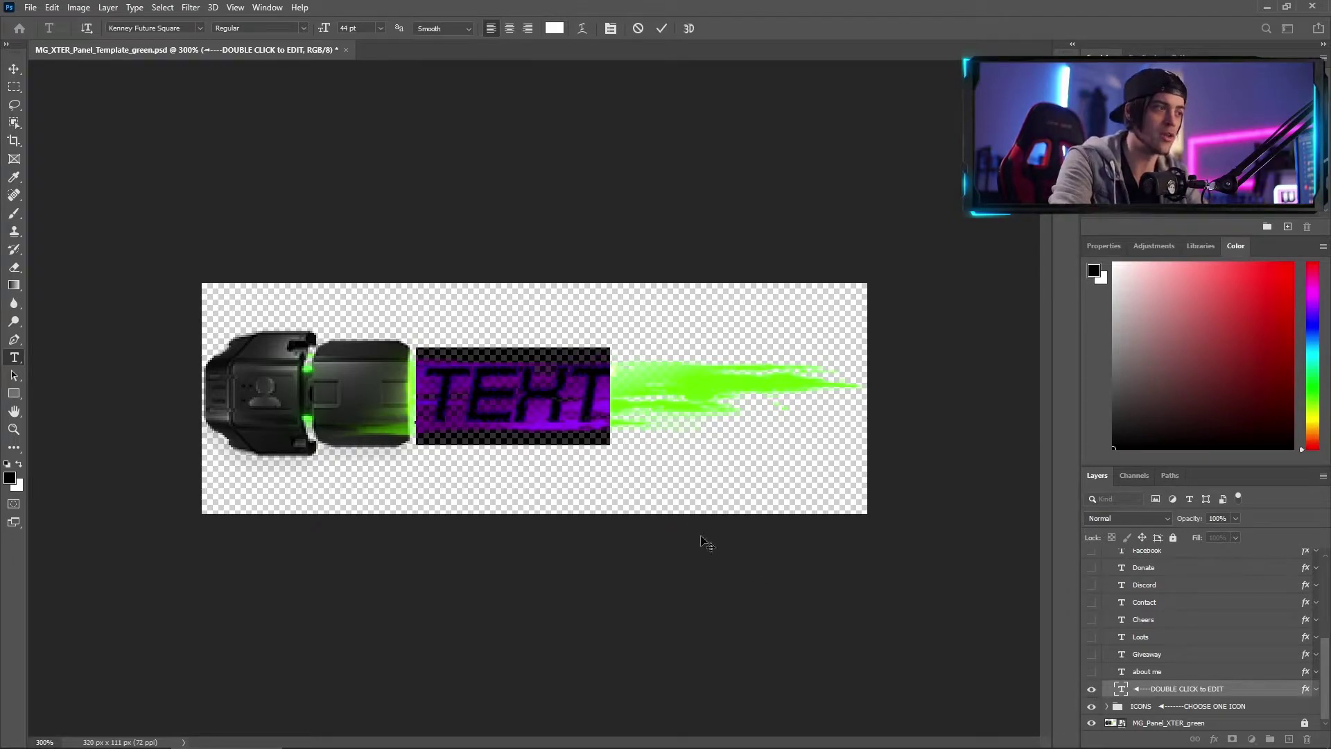
{"action": "type", "text": "START"}
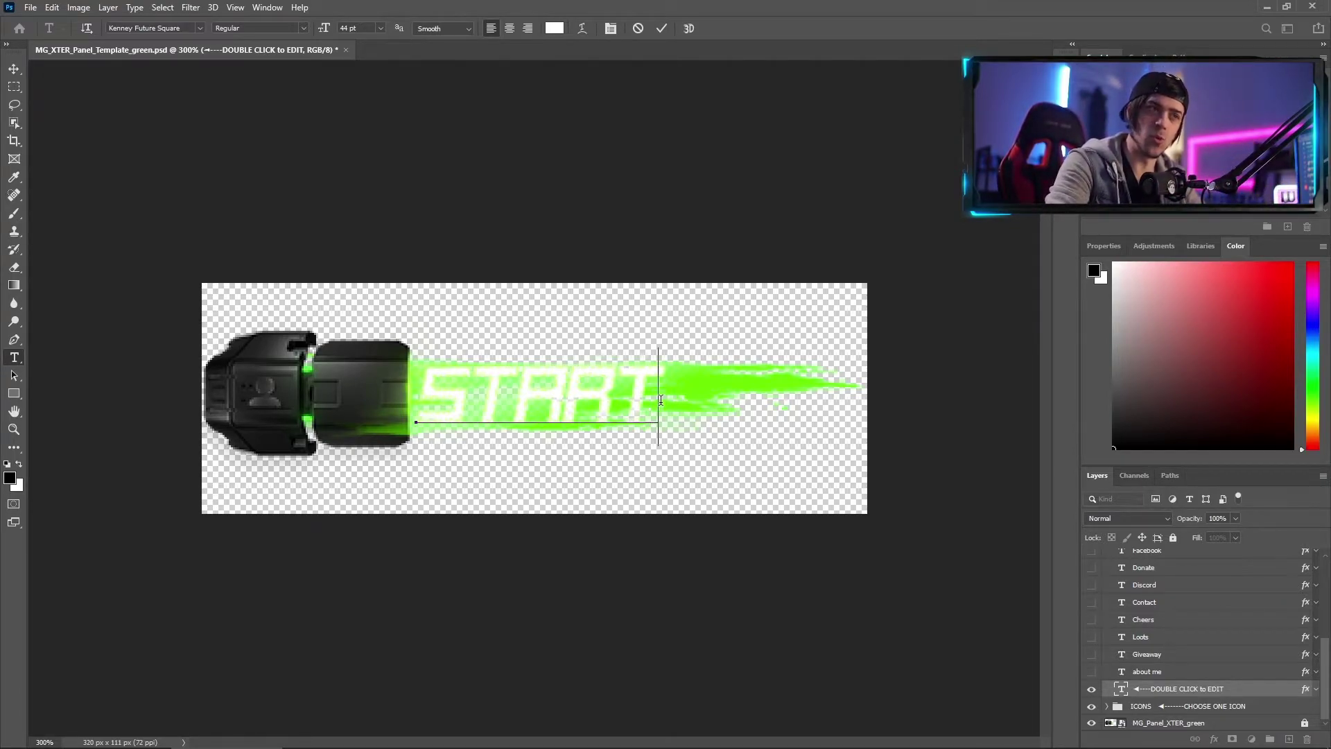
{"action": "key", "text": "ctrl+a"}
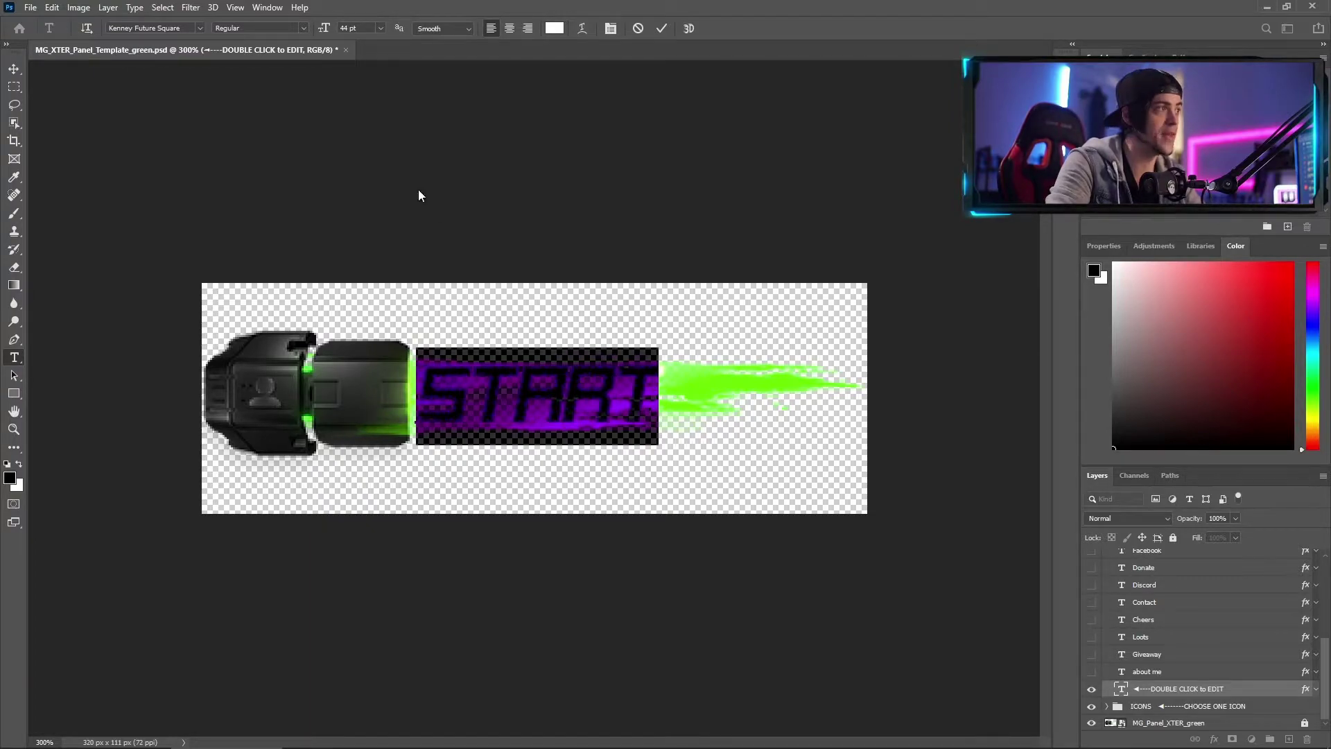
Float the Character panel over the canvas and open the Color Picker for START's text colour.
{"action": "left_click", "coordinate": [267, 8]}
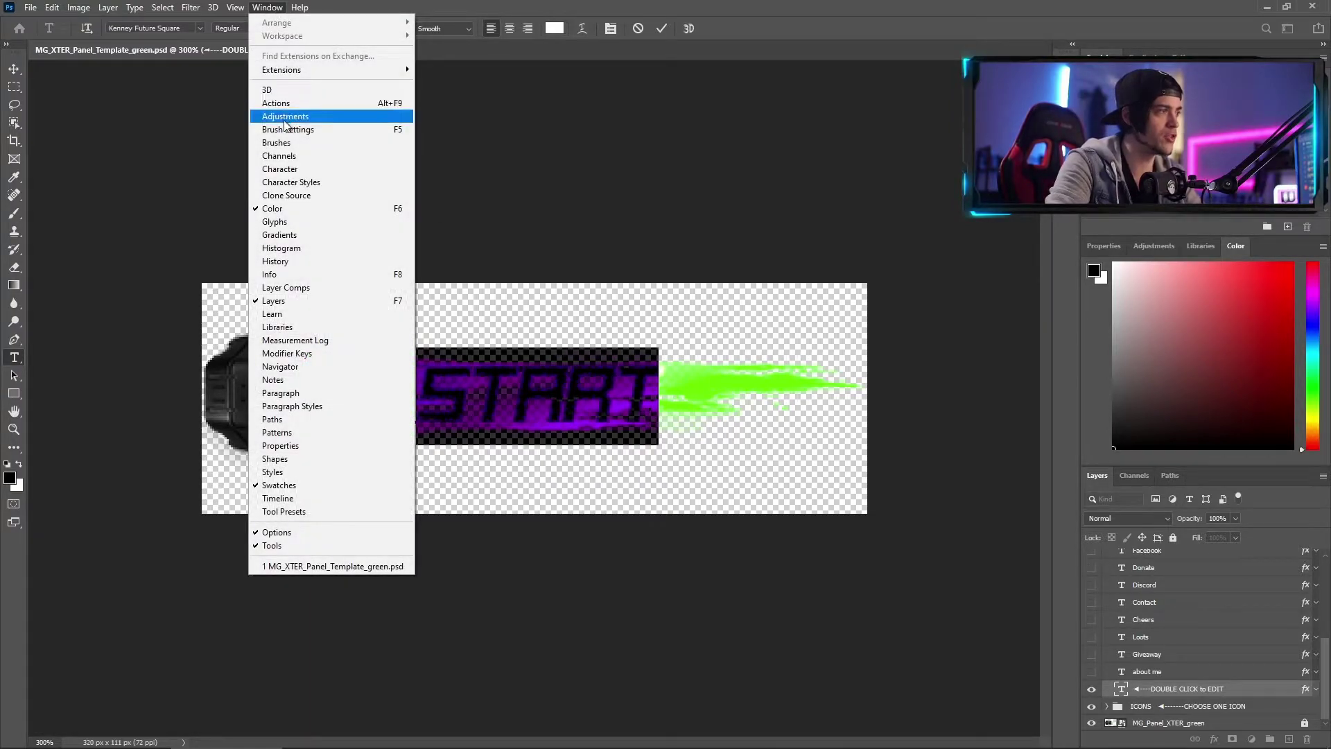
{"action": "left_click", "coordinate": [293, 170]}
{"action": "left_click_drag", "start_coordinate": [939, 79], "coordinate": [508, 101]}
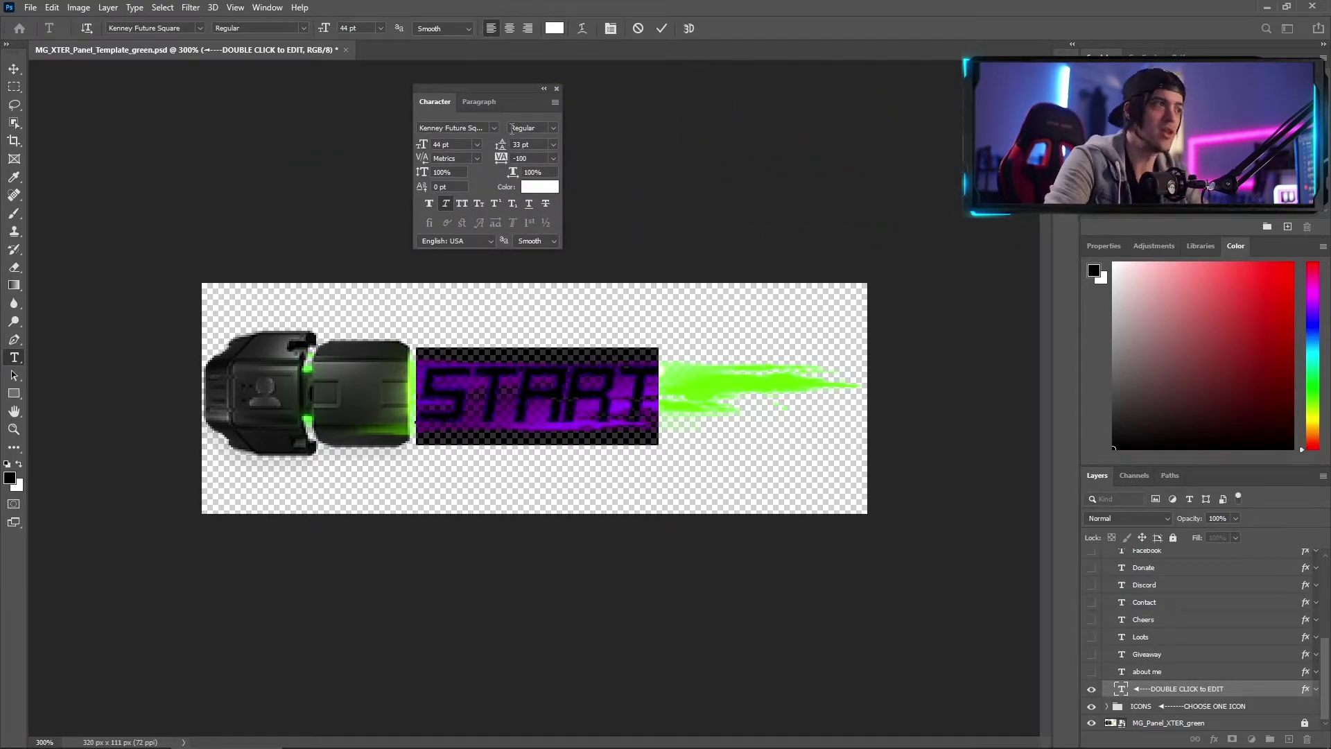
{"action": "left_click", "coordinate": [536, 188]}
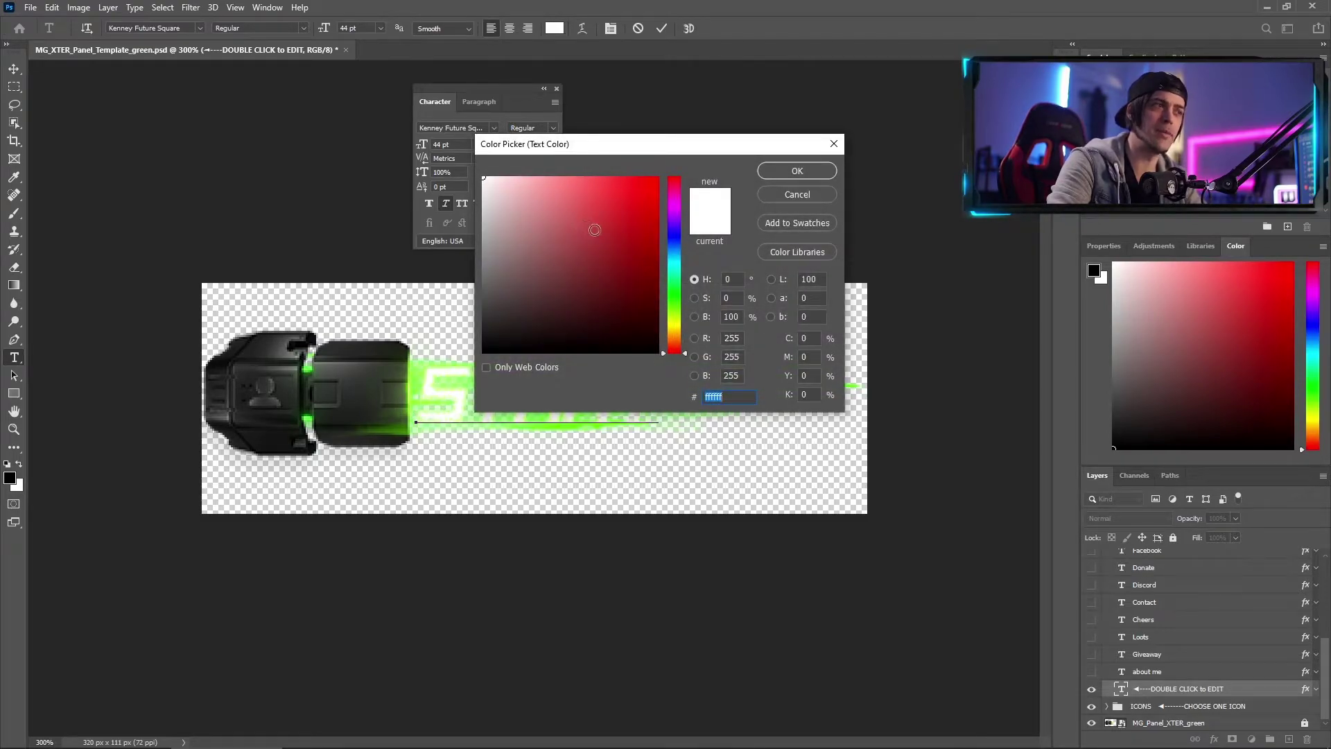
Set the START text colour to a cyan shade and commit the text.
{"action": "left_click", "coordinate": [675, 259]}
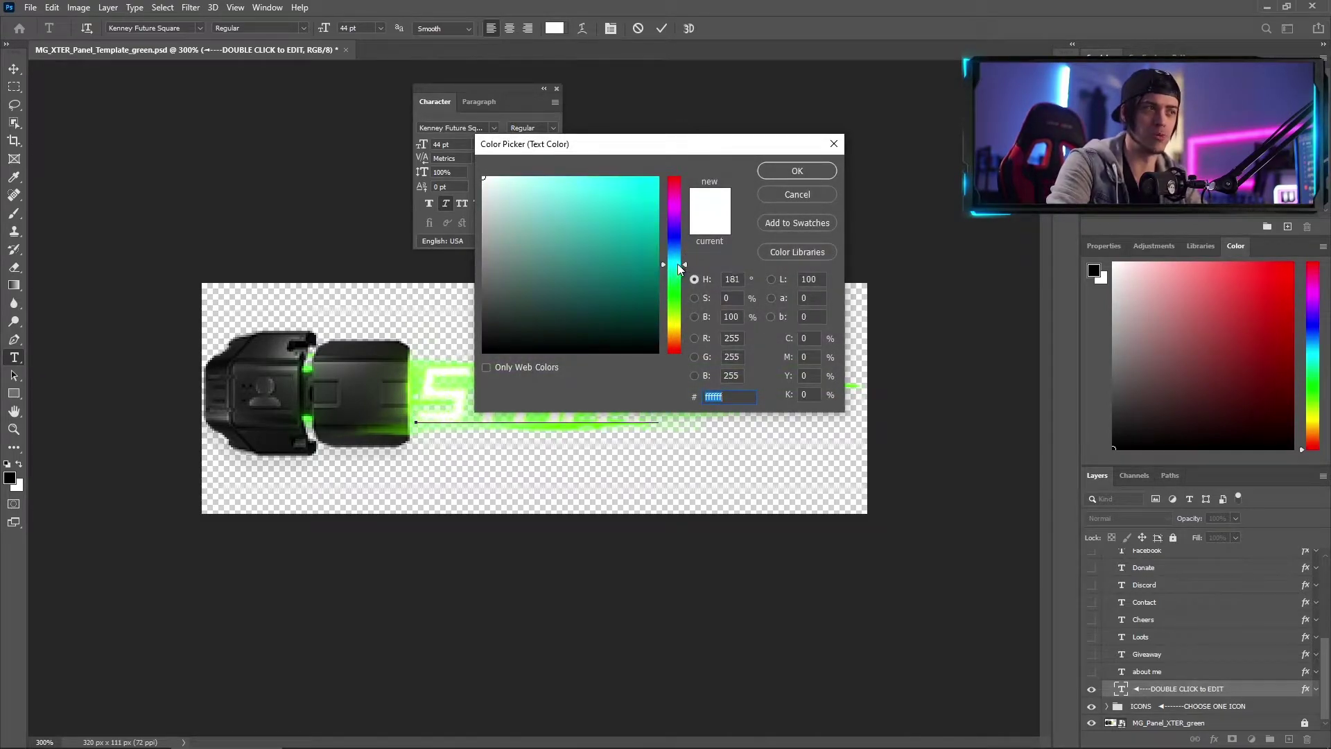
{"action": "left_click", "coordinate": [646, 192]}
{"action": "left_click", "coordinate": [796, 171]}
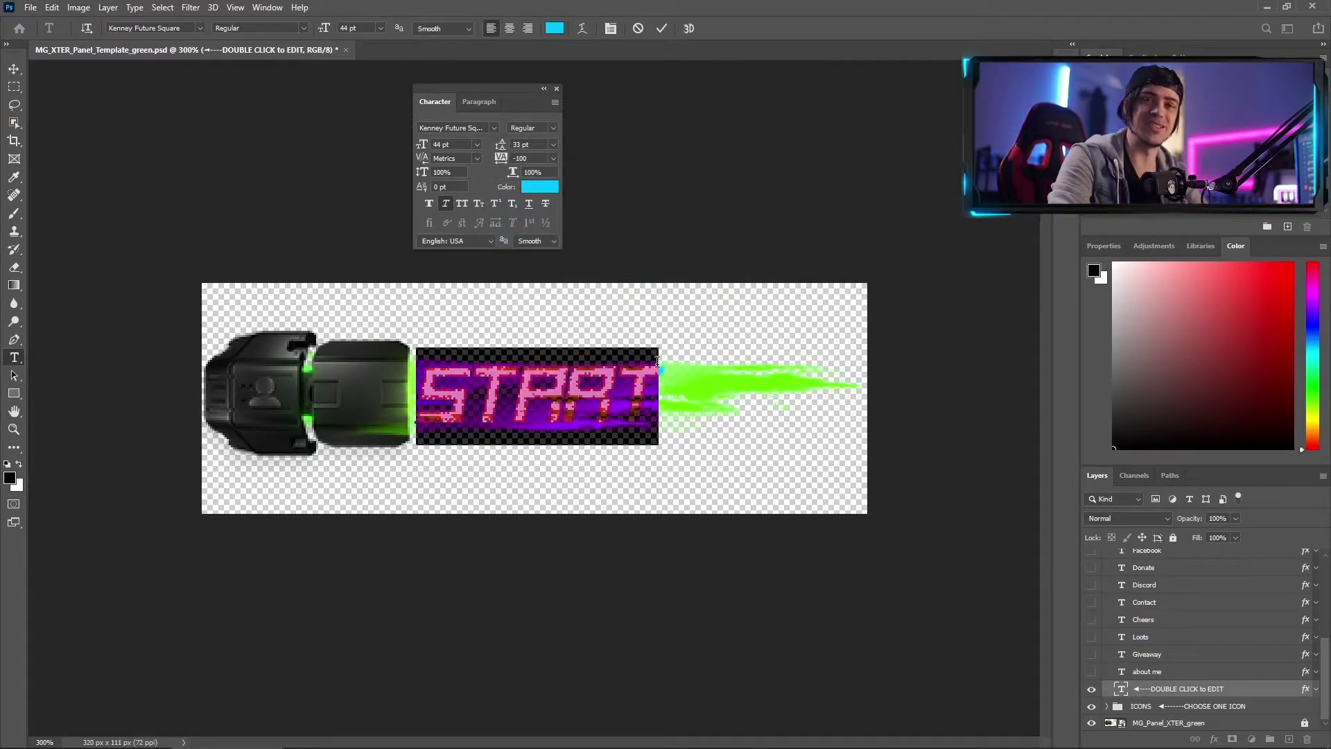
{"action": "key", "text": "ctrl+Return"}
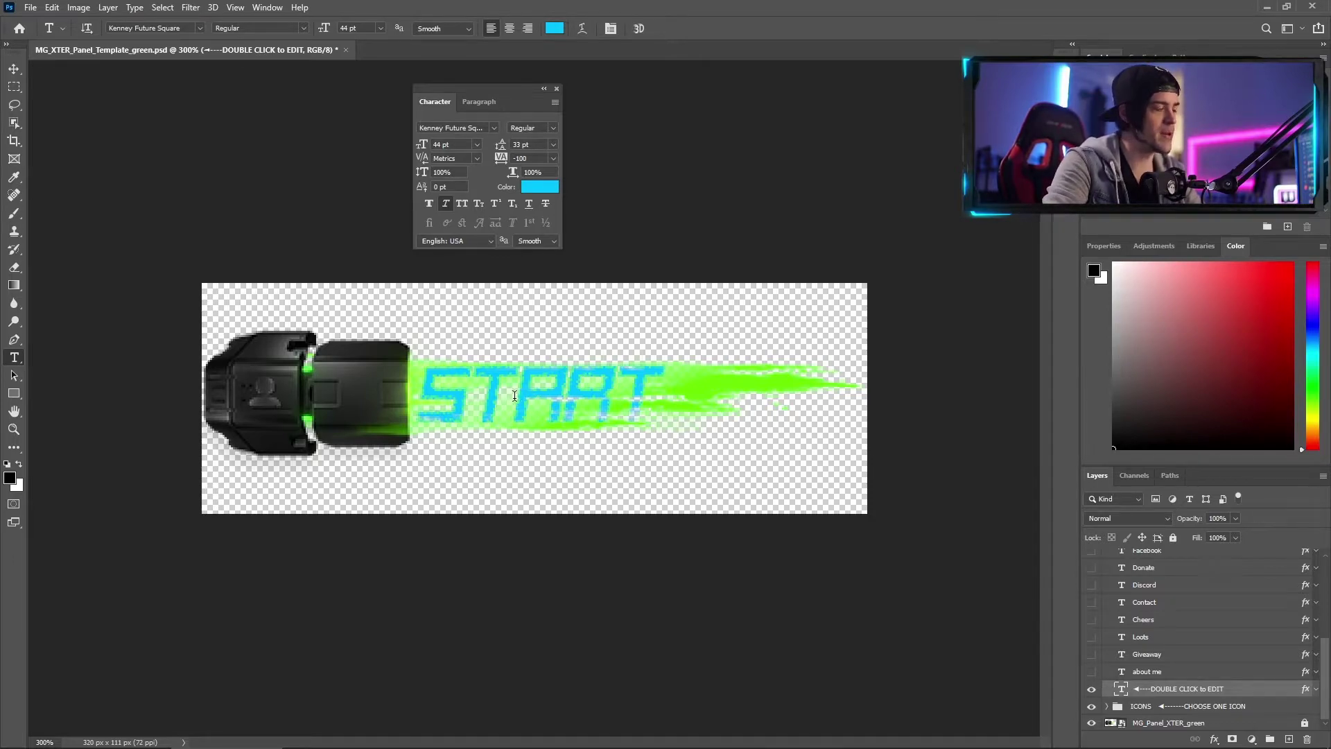
Zoom out to 100% to view the whole panel, then back in to 300%.
{"action": "key", "text": "z"}
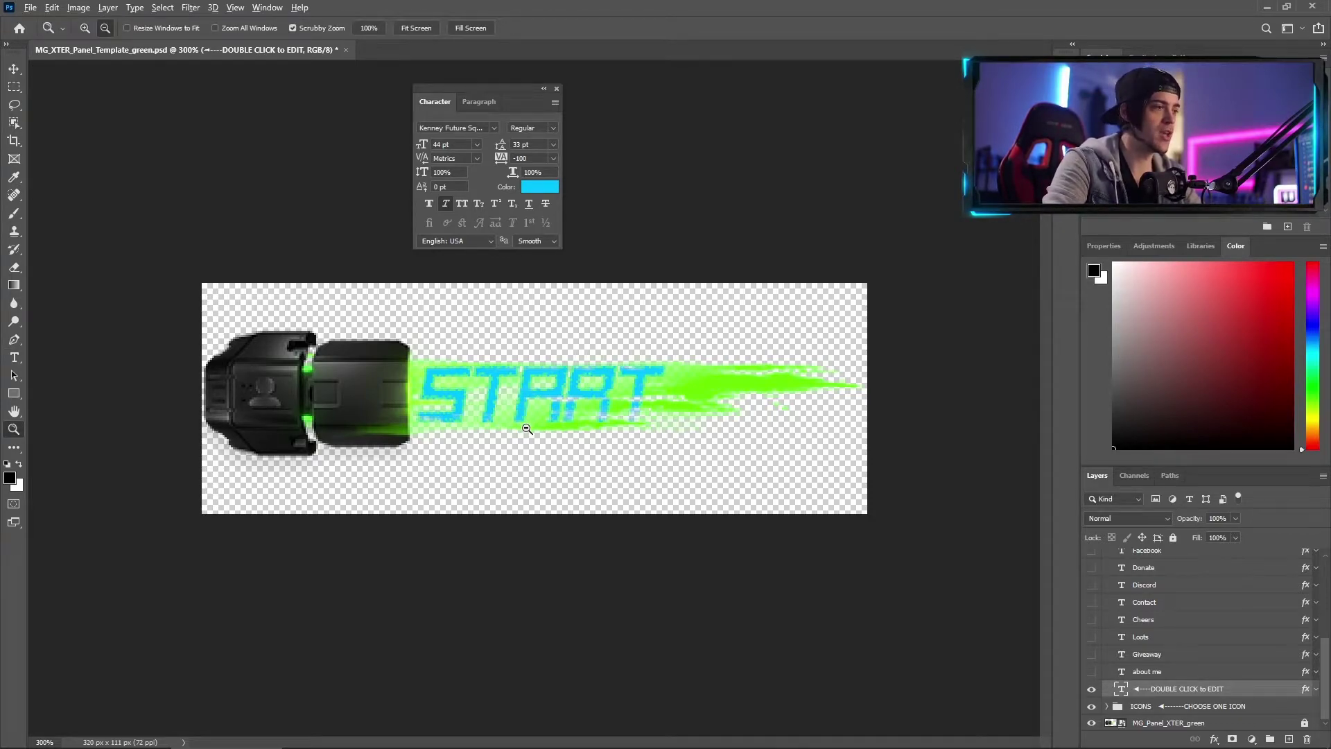
{"action": "left_click", "coordinate": [525, 429], "text": "alt"}
{"action": "left_click", "coordinate": [525, 429], "text": "alt"}
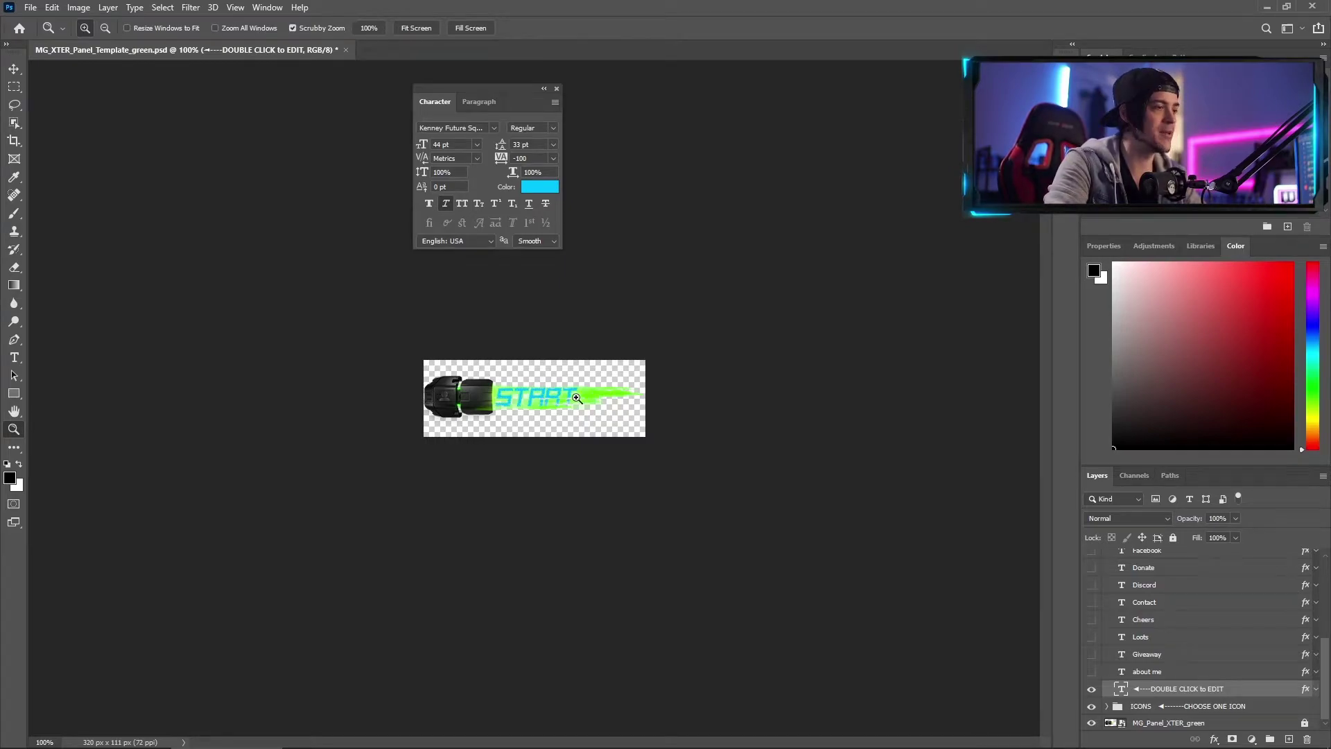
{"action": "left_click", "coordinate": [537, 398]}
{"action": "left_click", "coordinate": [550, 409]}
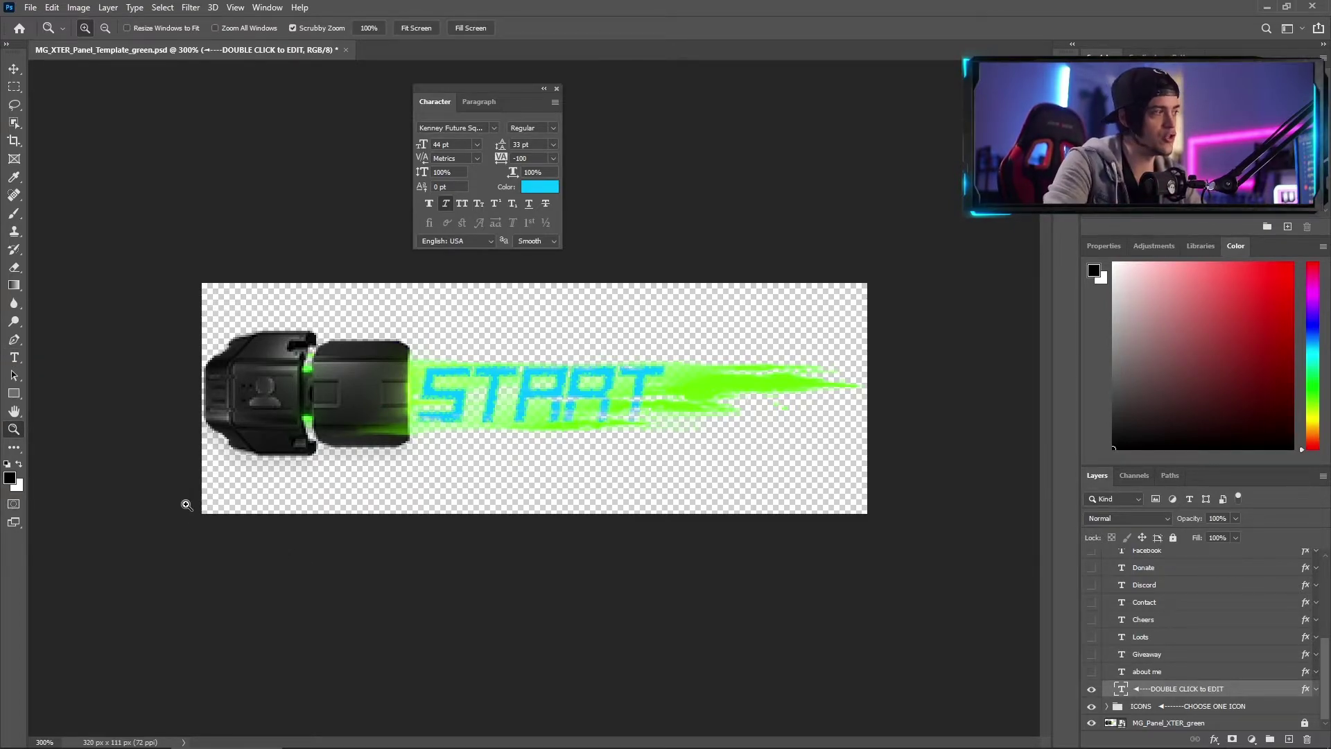
{"action": "left_click", "coordinate": [14, 360]}
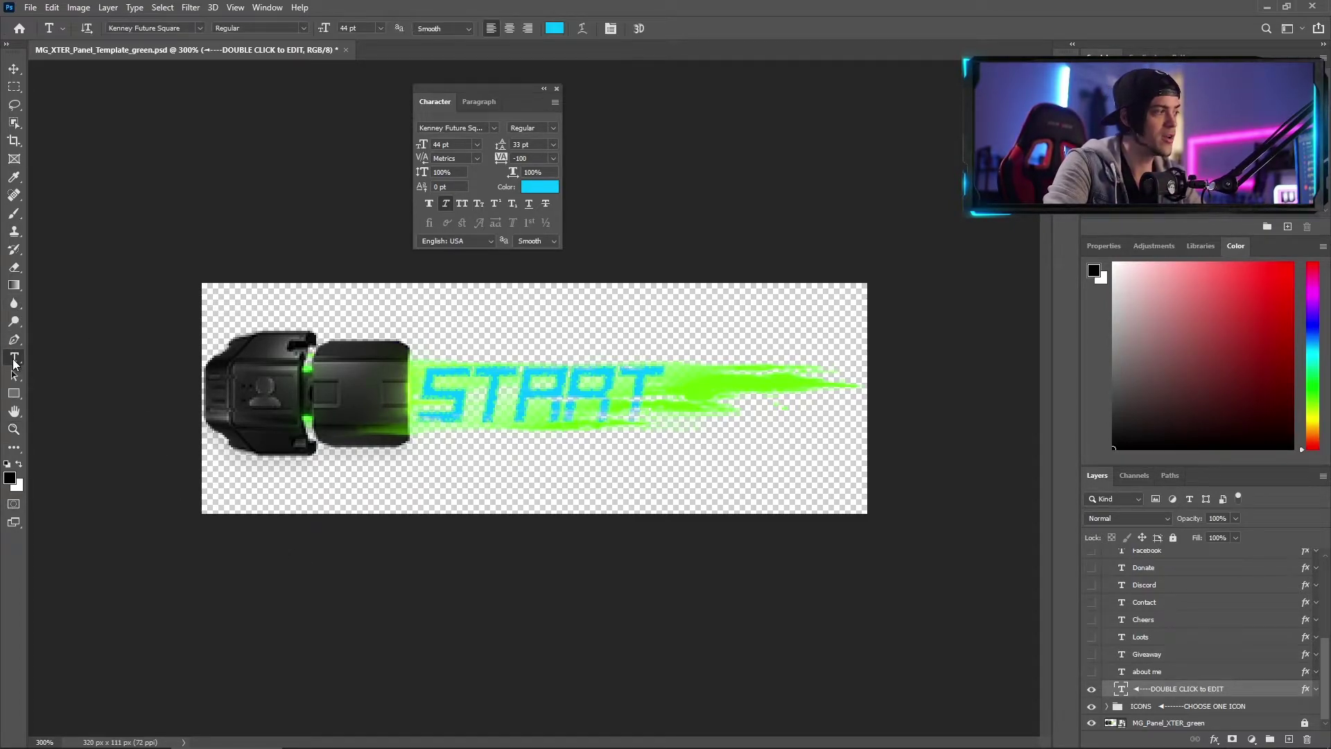
Set the START text colour back to white (ffffff) and deselect the text.
{"action": "double_click", "coordinate": [551, 391]}
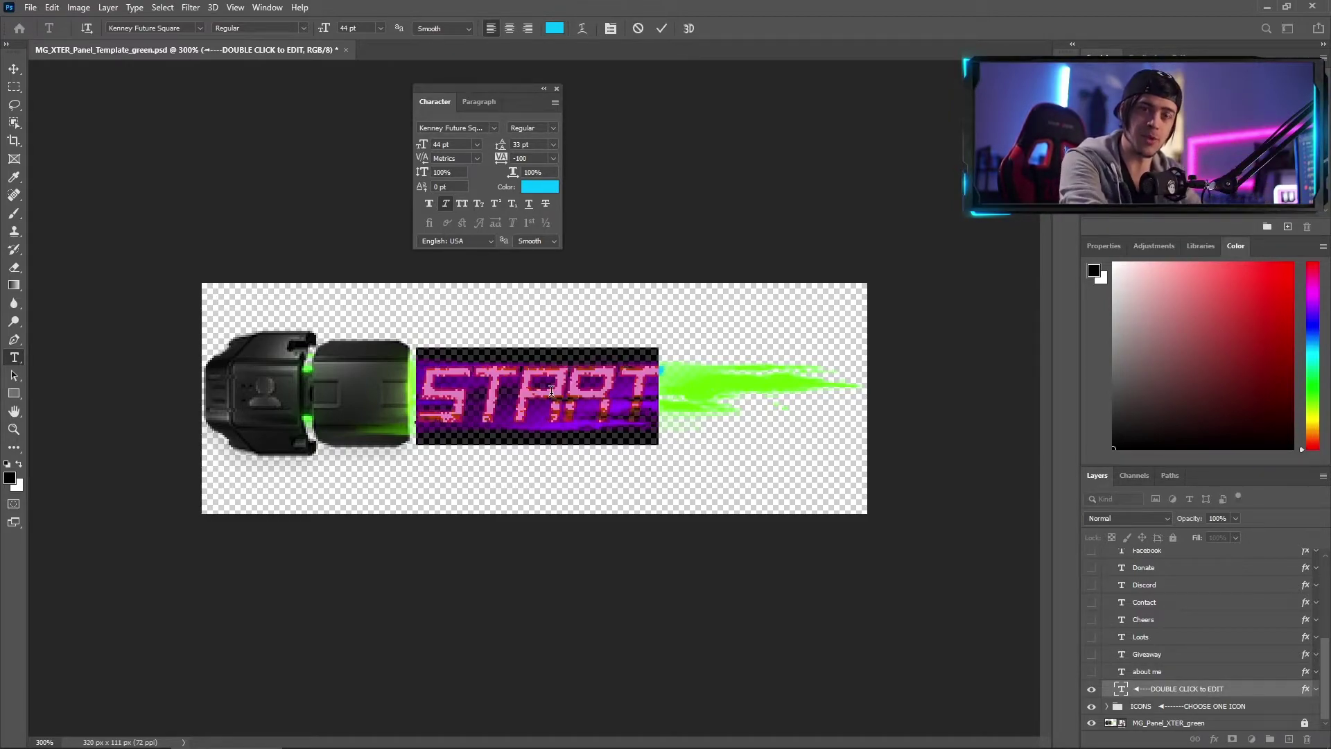
{"action": "left_click", "coordinate": [540, 187]}
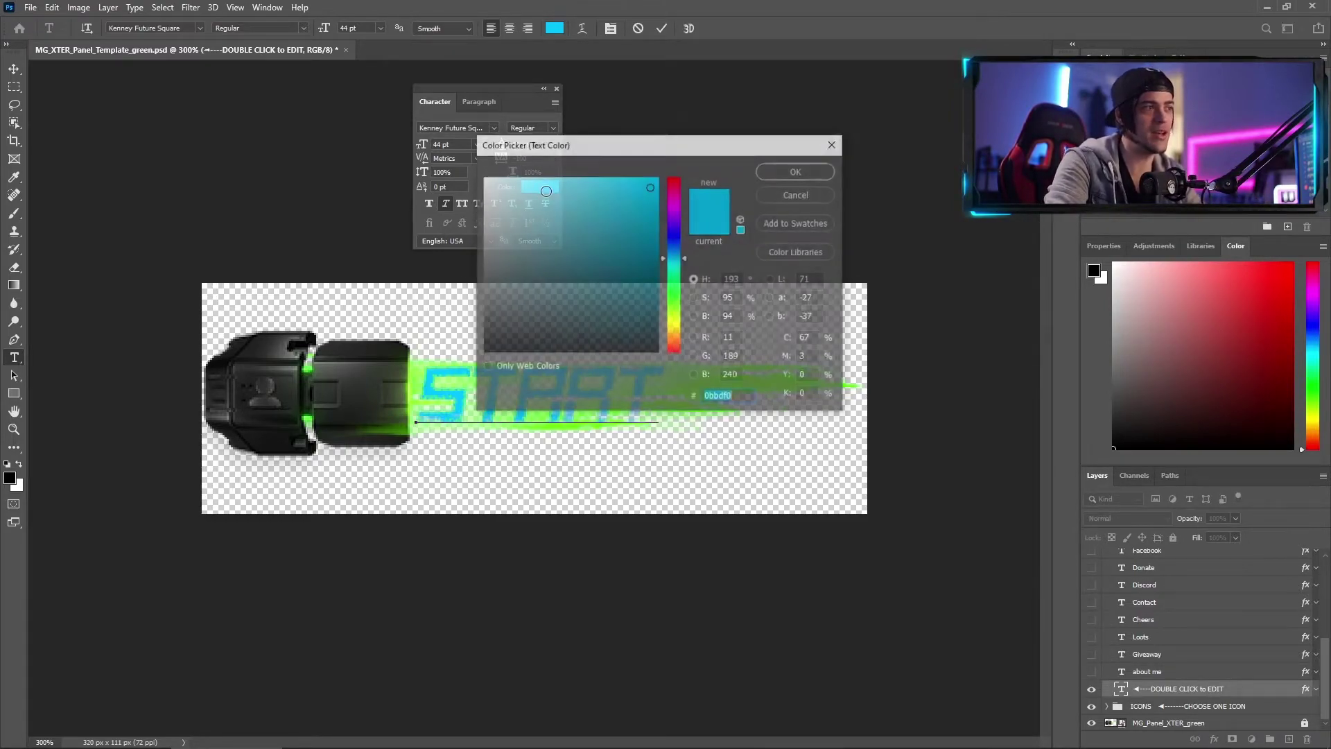
{"action": "left_click", "coordinate": [485, 178]}
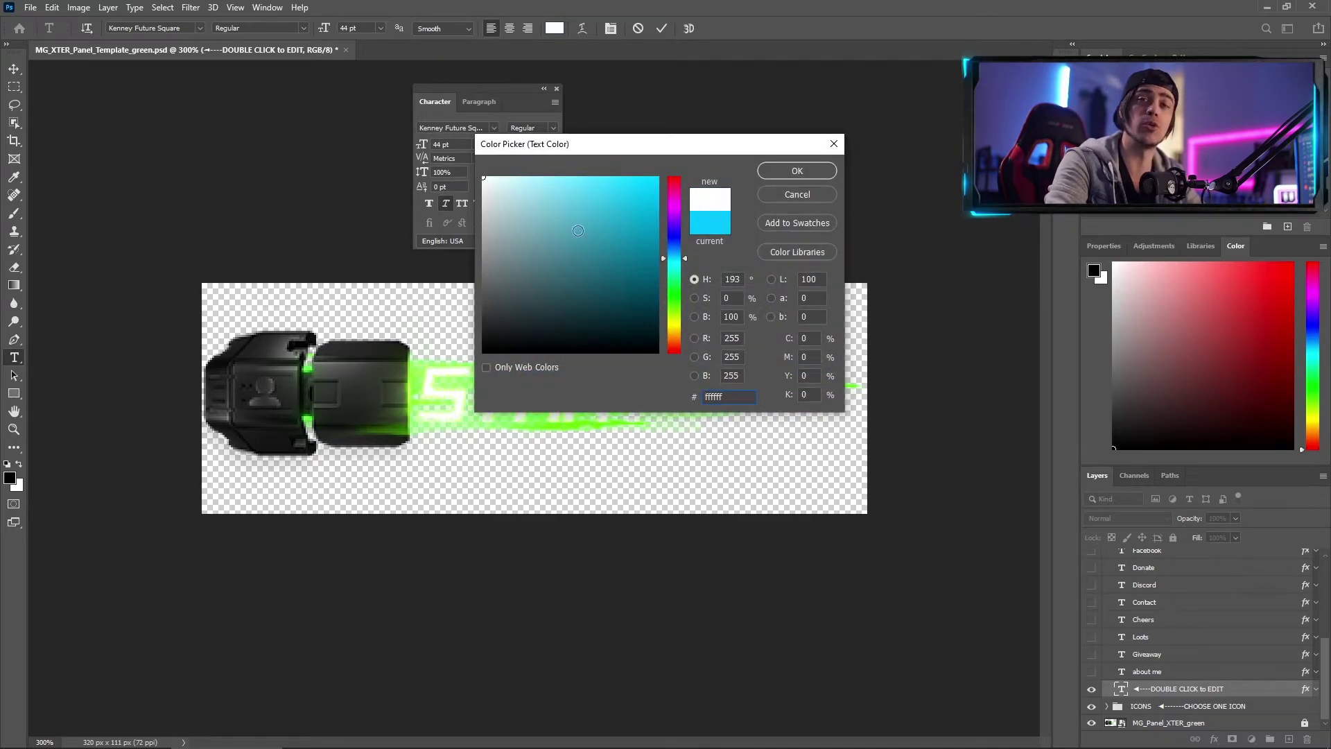
{"action": "left_click", "coordinate": [811, 169]}
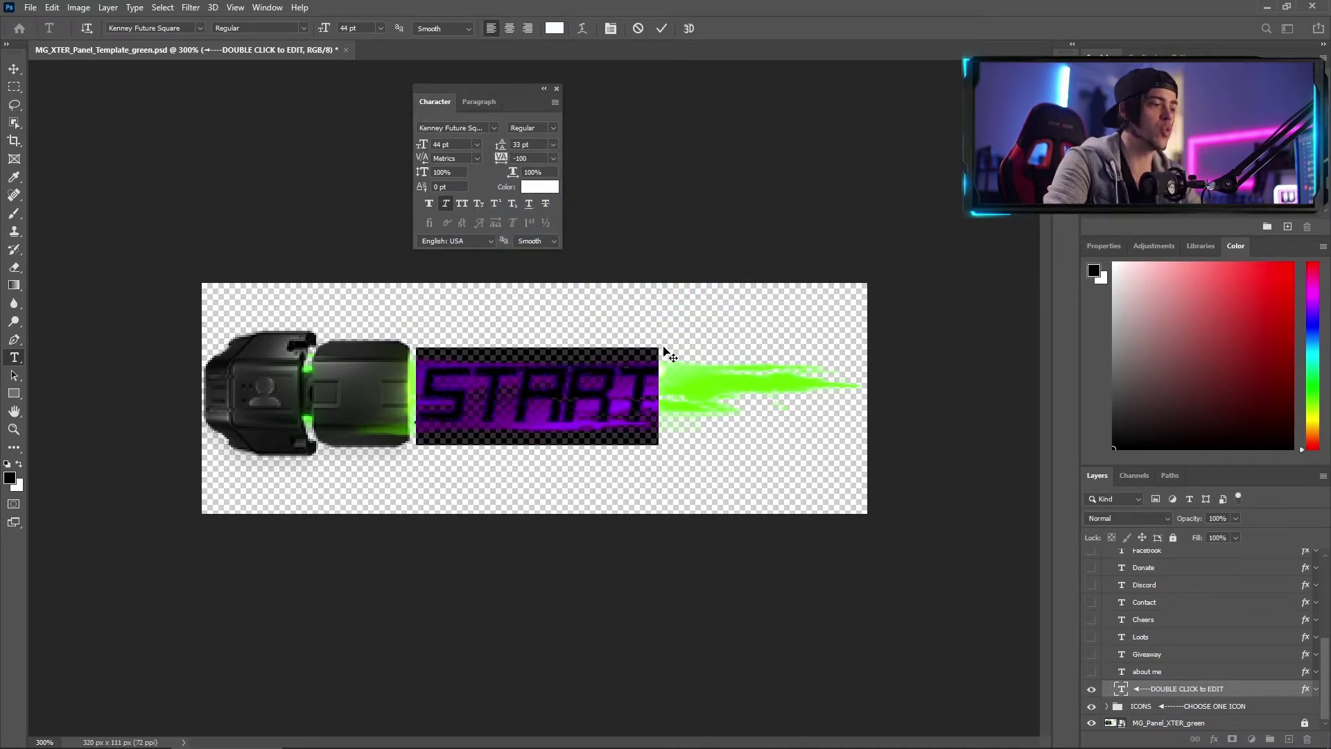
{"action": "left_click", "coordinate": [692, 387]}
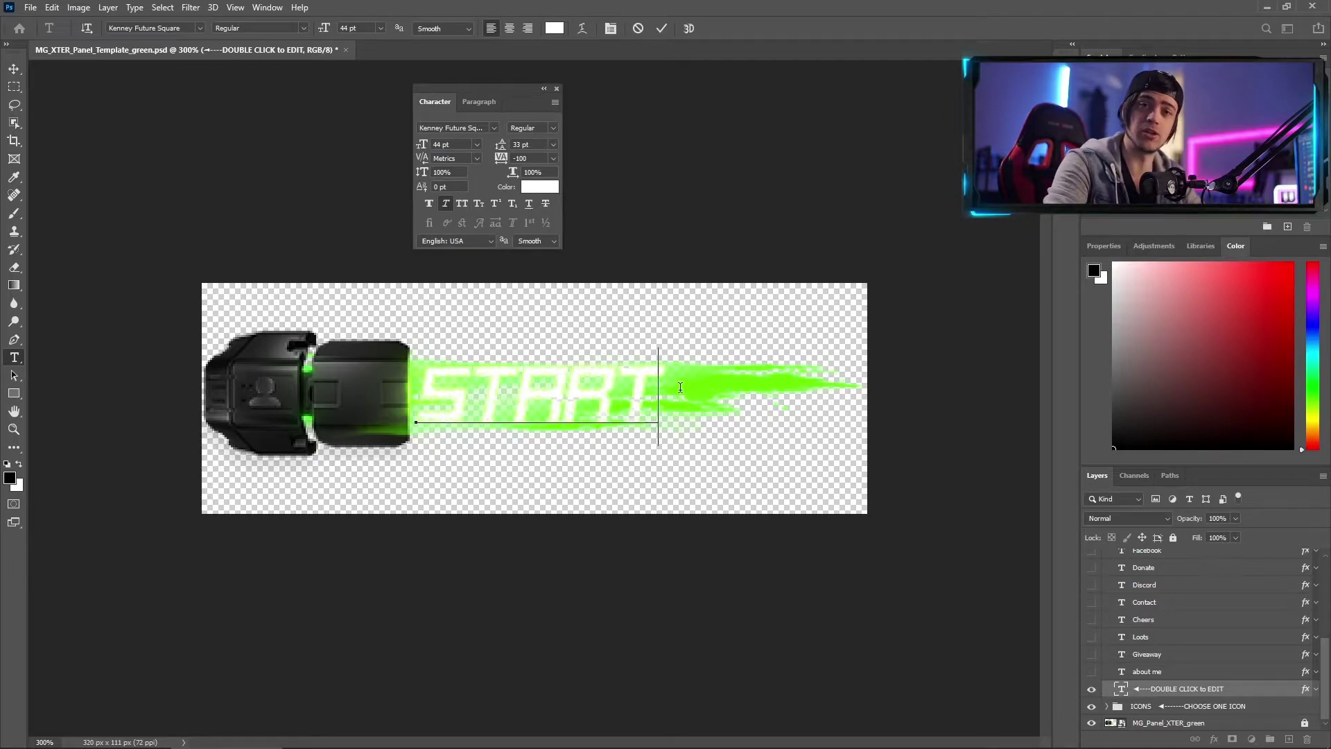
{"action": "left_click_drag", "start_coordinate": [485, 88], "coordinate": [495, 78]}
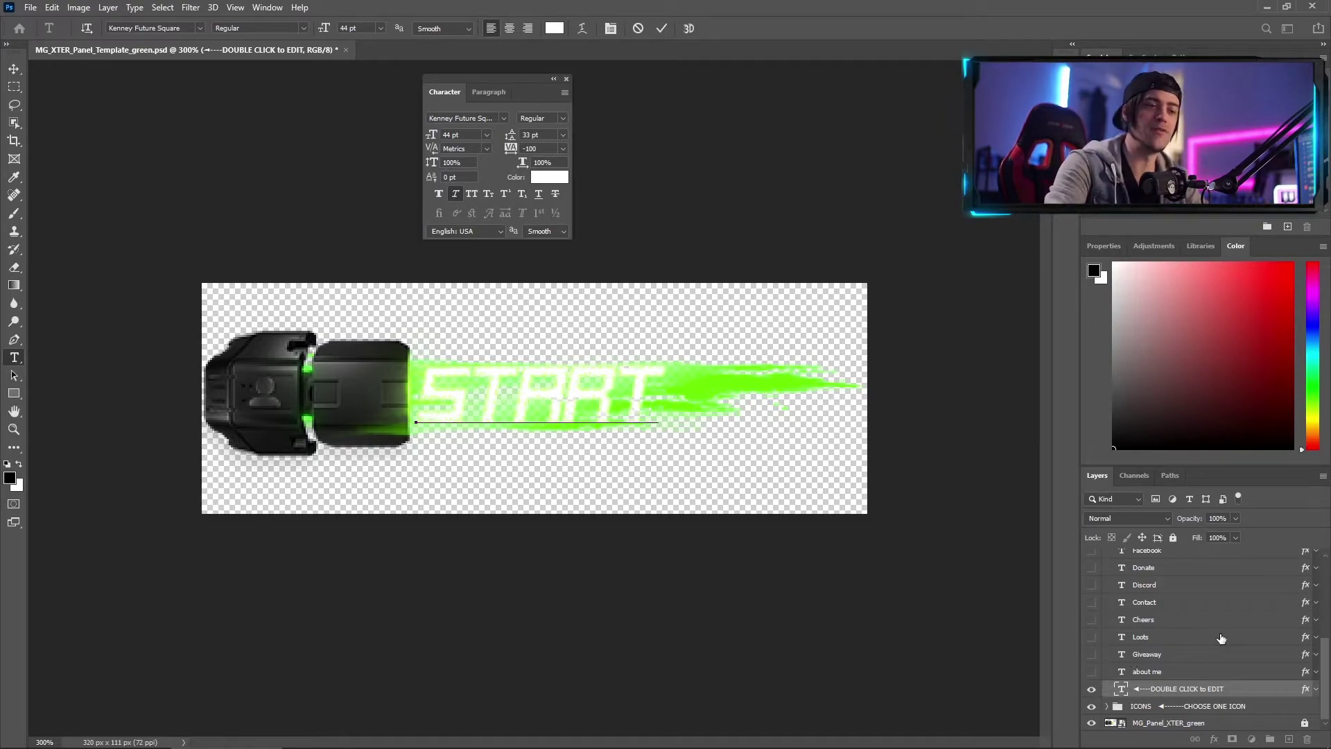
In the ICONS group, hide the About-me icon and preview the loot-box, Cheers and donate star icons.
{"action": "left_click", "coordinate": [1105, 707]}
{"action": "scroll", "coordinate": [1151, 625], "scroll_direction": "down", "scroll_amount": 5}
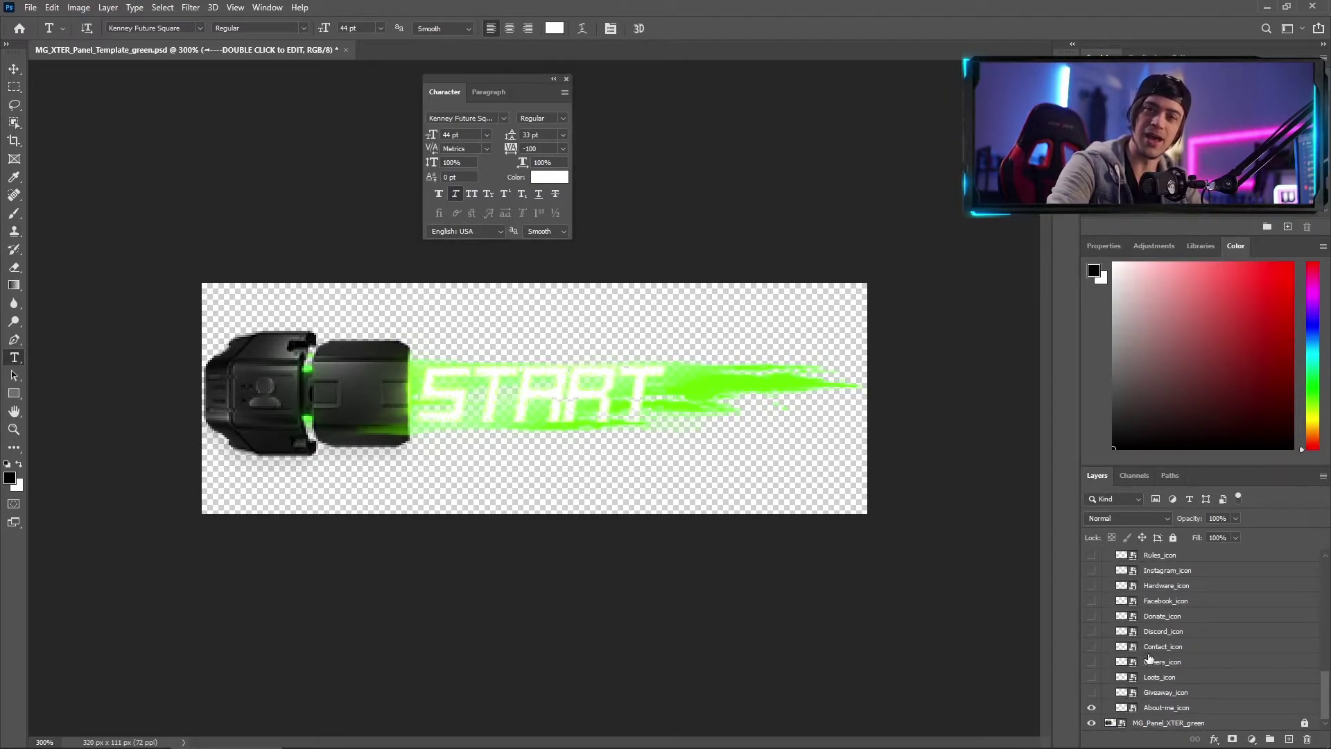
{"action": "left_click", "coordinate": [1092, 707]}
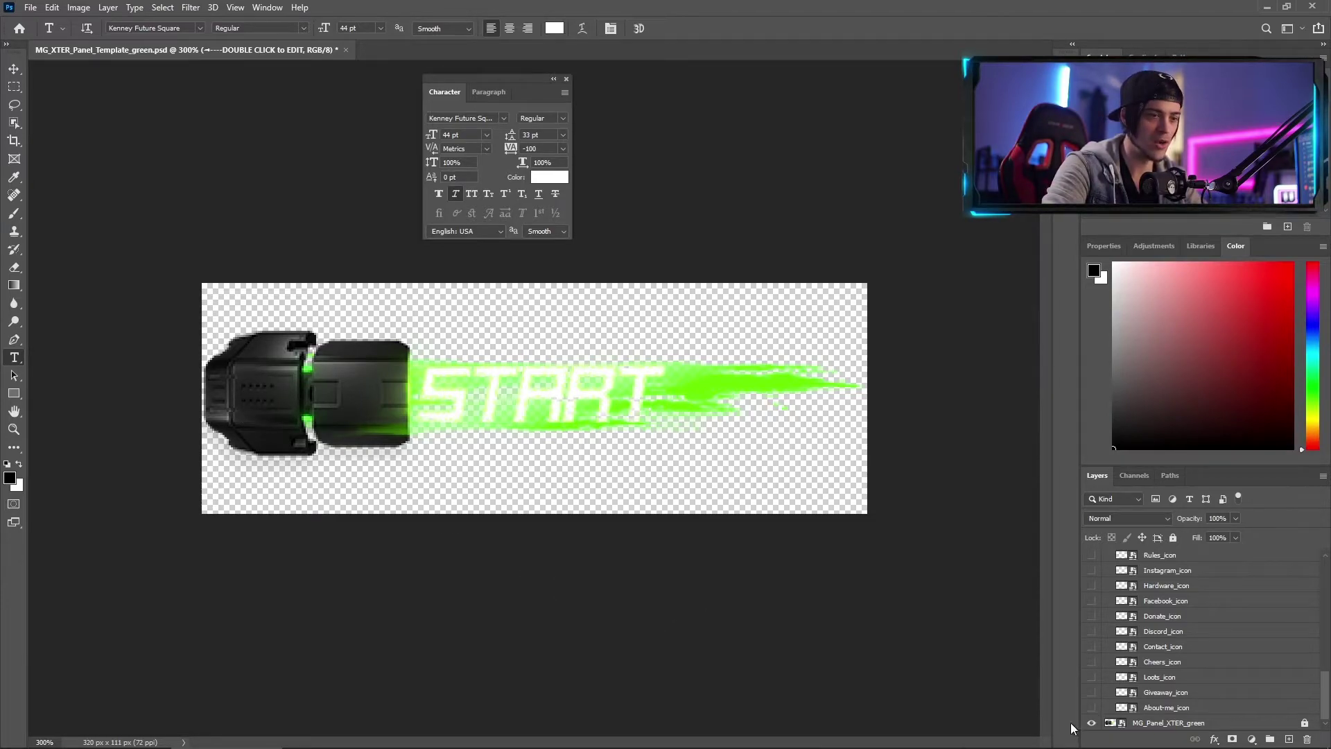
{"action": "left_click", "coordinate": [1092, 677]}
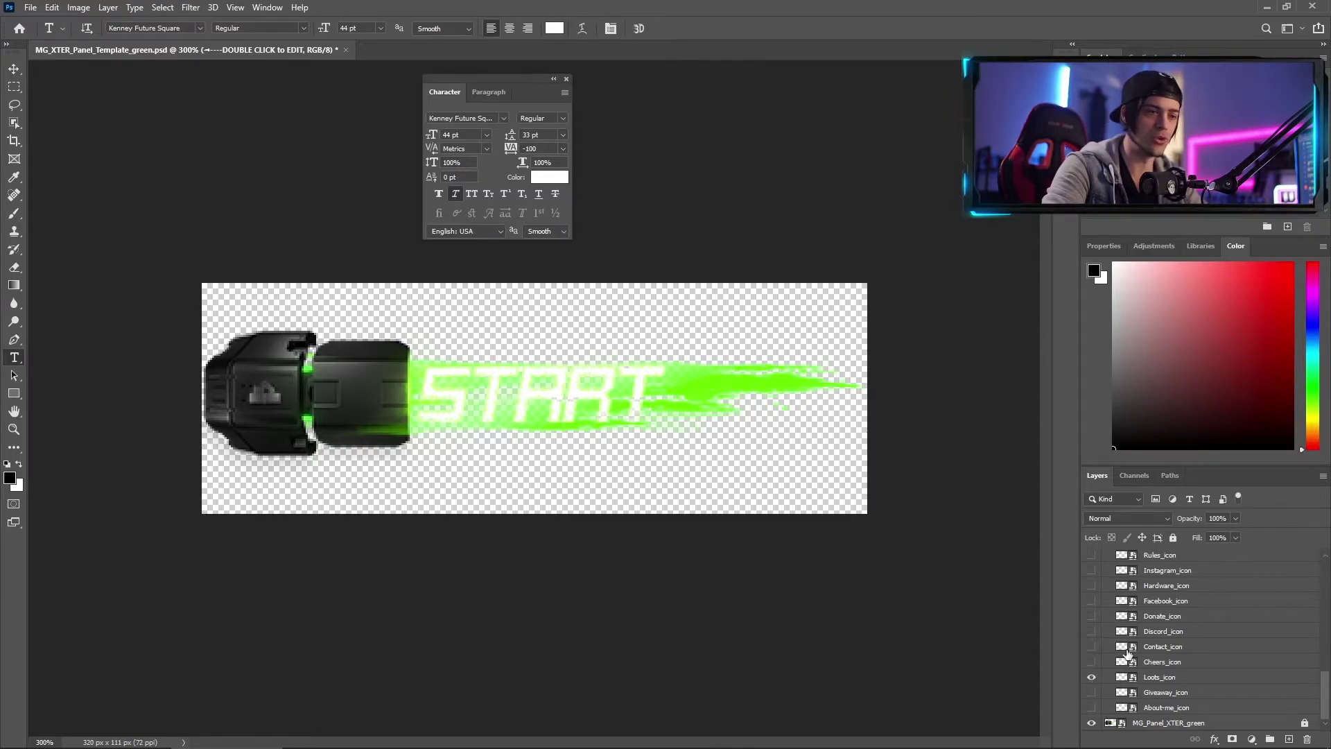
{"action": "left_click", "coordinate": [1091, 677]}
{"action": "left_click", "coordinate": [1092, 662]}
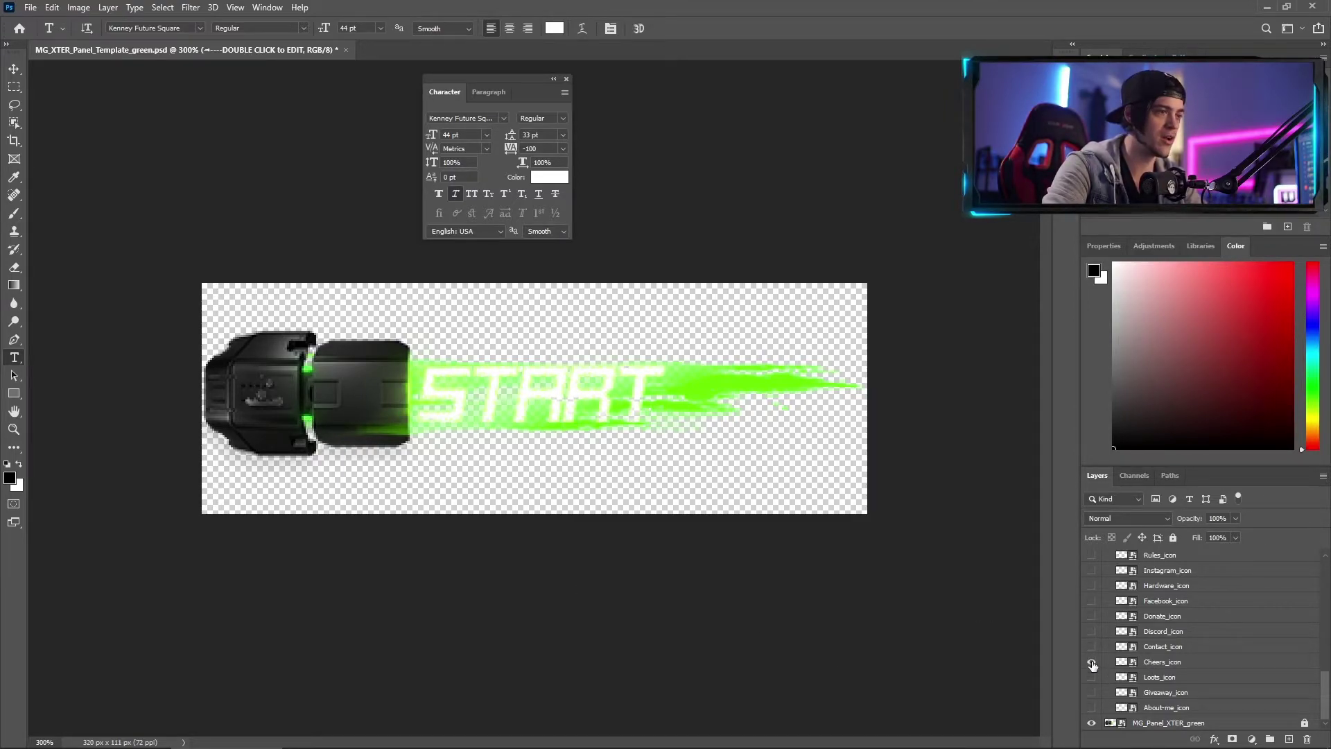
{"action": "left_click", "coordinate": [1092, 662]}
{"action": "left_click", "coordinate": [1091, 616]}
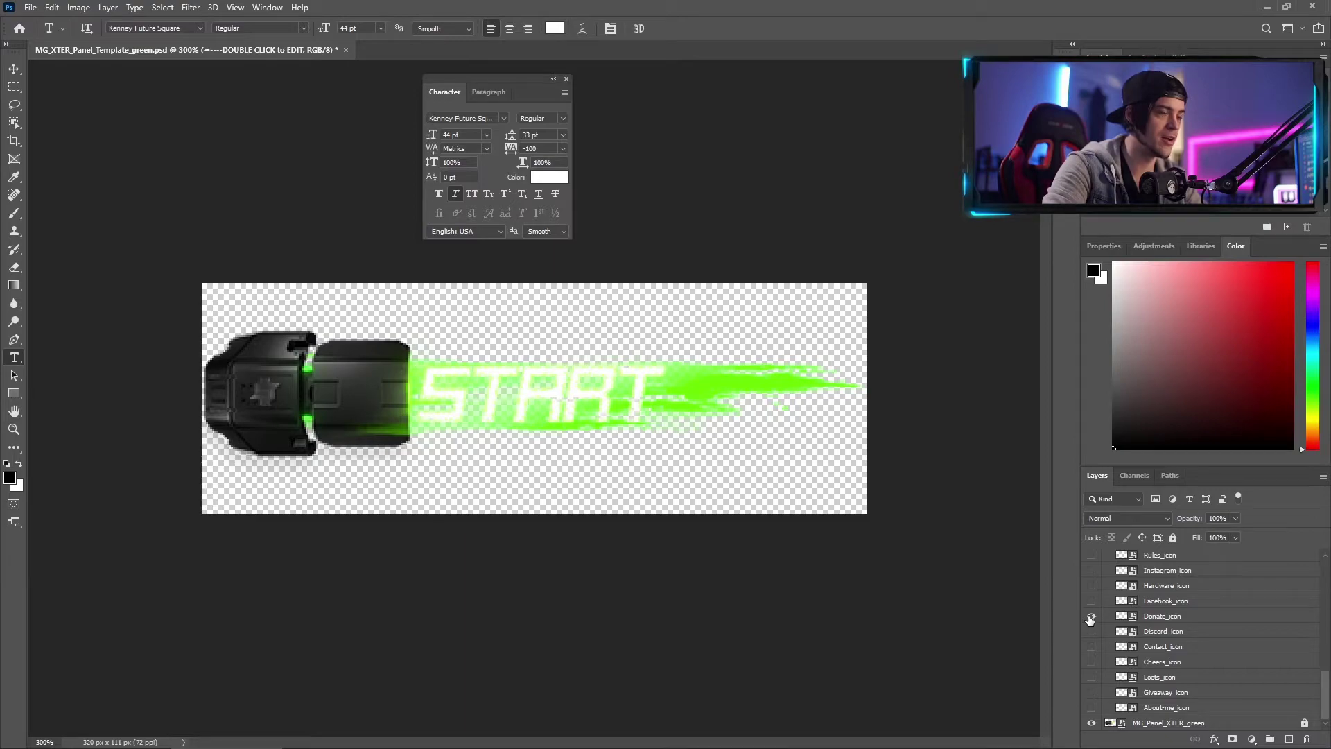
{"action": "left_click", "coordinate": [1091, 616]}
Show the Subscribe checkmark icon, then collapse the ICONS and TEXTS groups.
{"action": "scroll", "coordinate": [1120, 664], "scroll_direction": "up", "scroll_amount": 2}
{"action": "left_click", "coordinate": [1091, 586]}
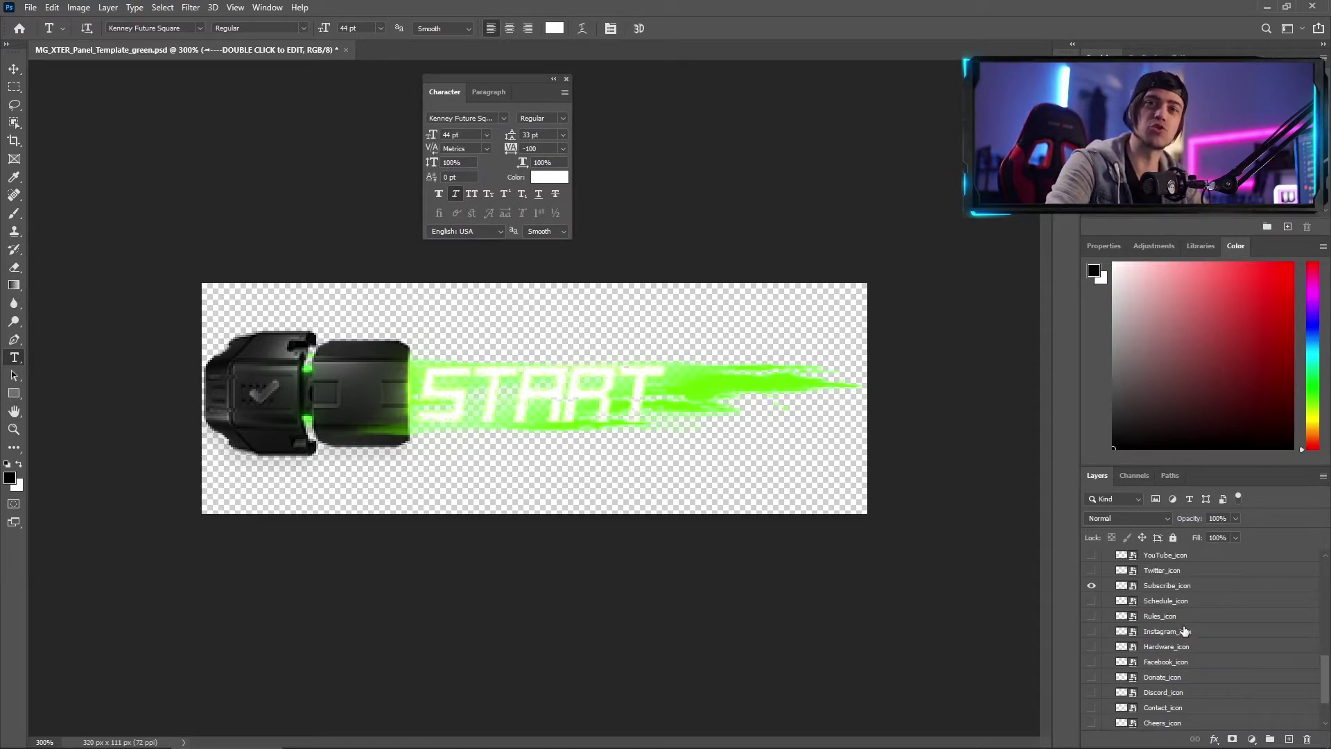
{"action": "scroll", "coordinate": [1164, 634], "scroll_direction": "up", "scroll_amount": 3}
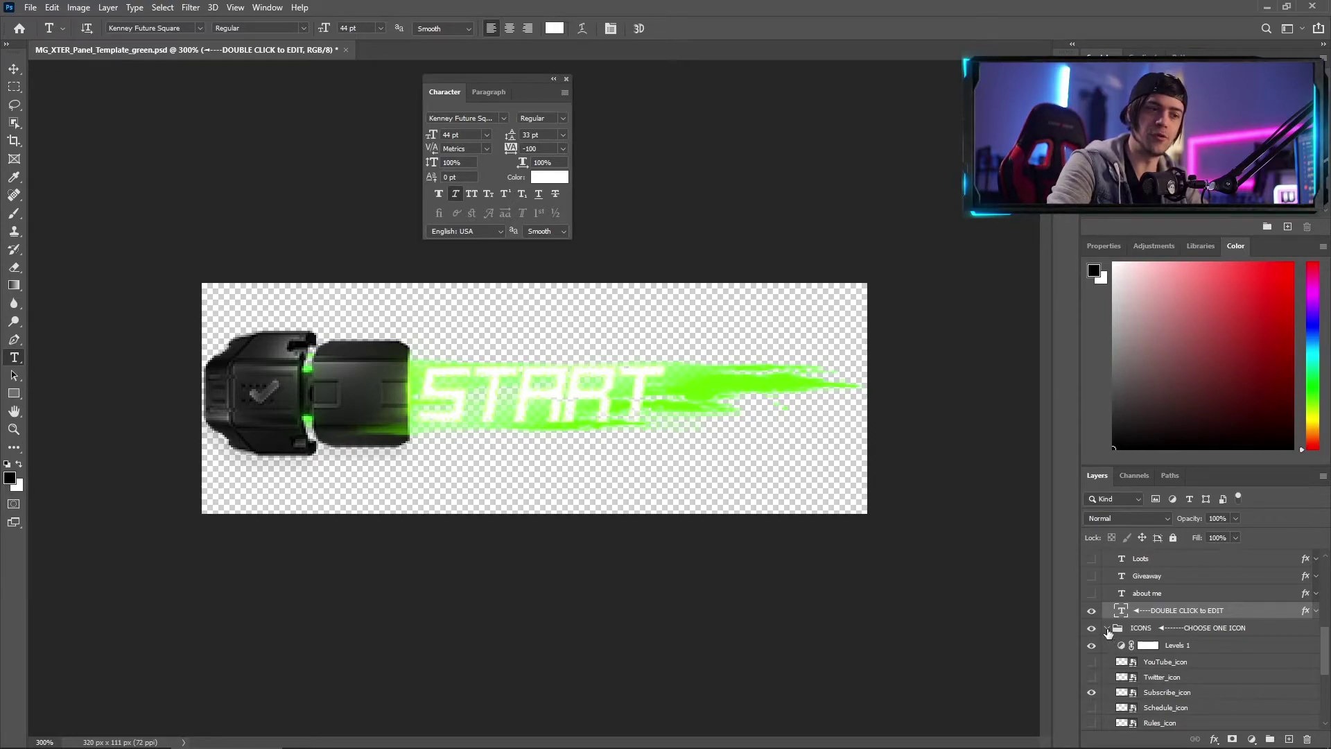
{"action": "left_click", "coordinate": [1107, 628]}
{"action": "scroll", "coordinate": [1113, 668], "scroll_direction": "up", "scroll_amount": 5}
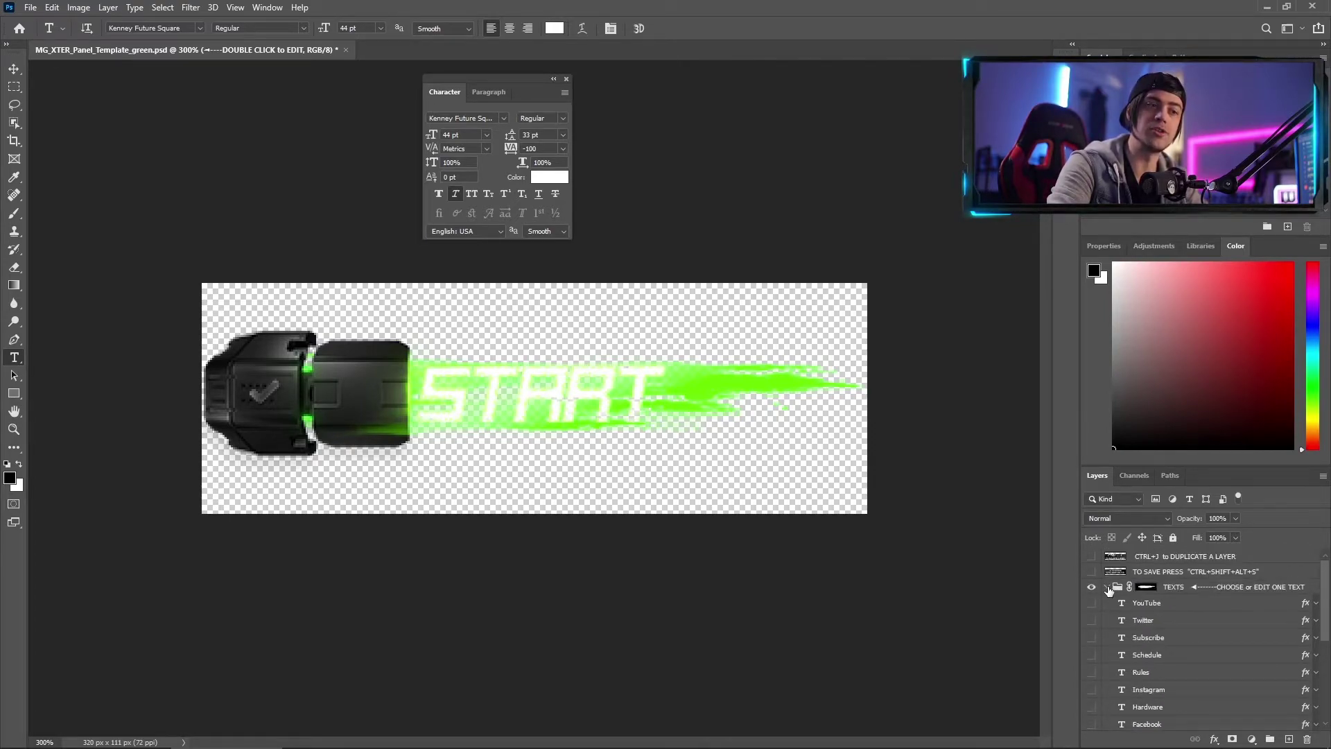
{"action": "left_click", "coordinate": [1107, 587]}
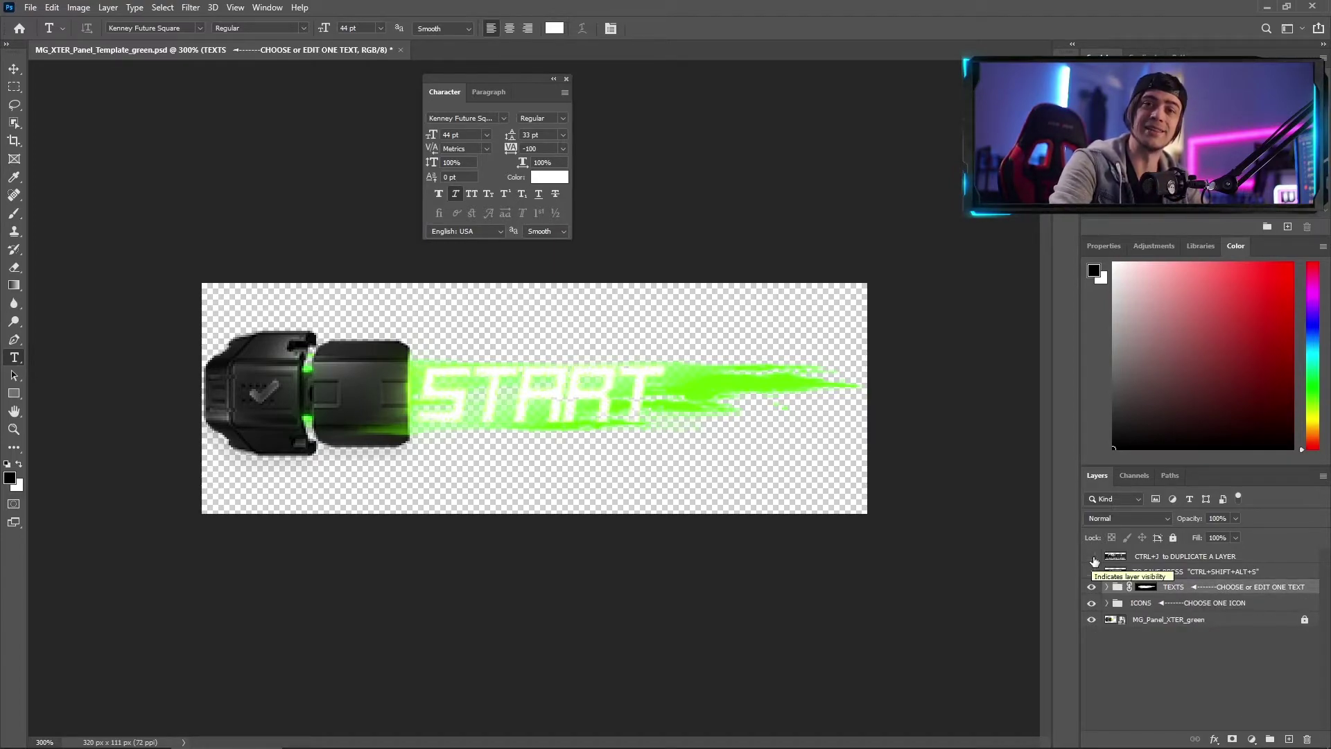
Briefly show then hide the CTRL+J and TO SAVE PRESS tip layers, then open Save for Web.
{"action": "left_click", "coordinate": [1089, 559]}
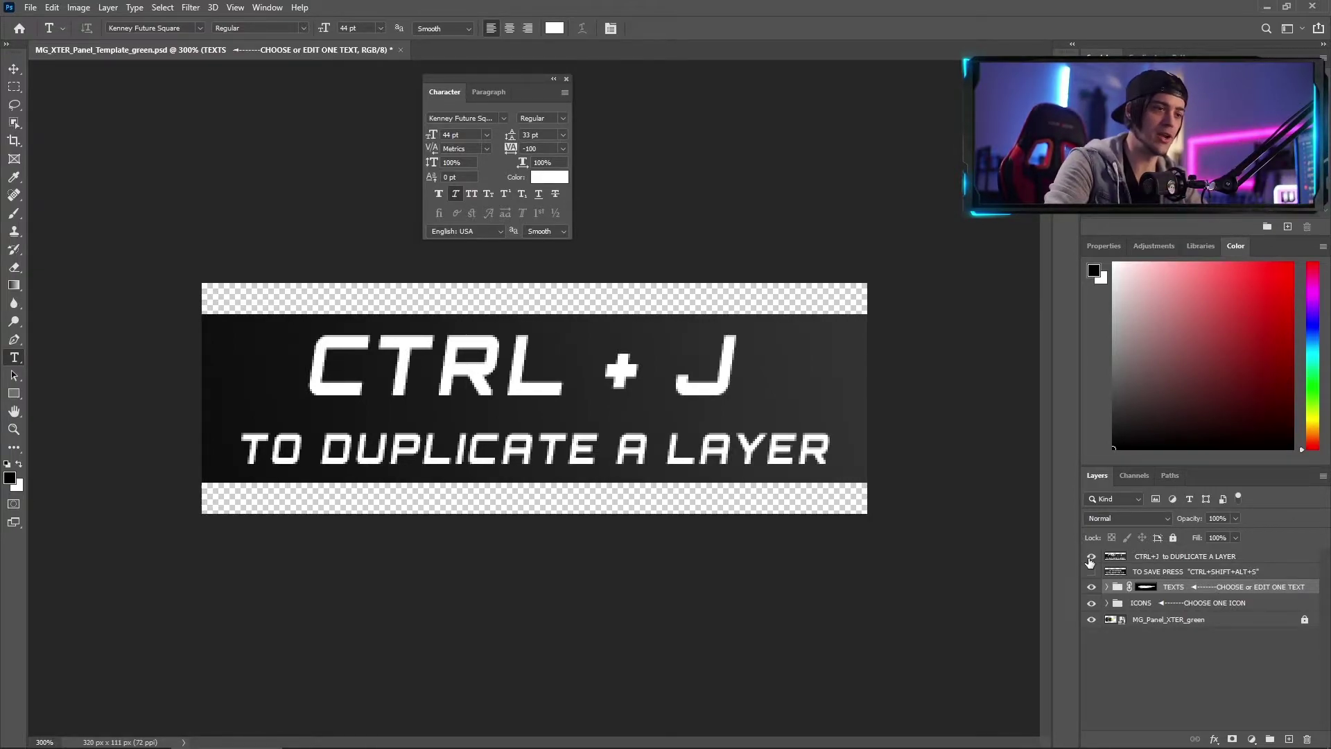
{"action": "left_click", "coordinate": [1091, 558]}
{"action": "left_click", "coordinate": [1091, 572]}
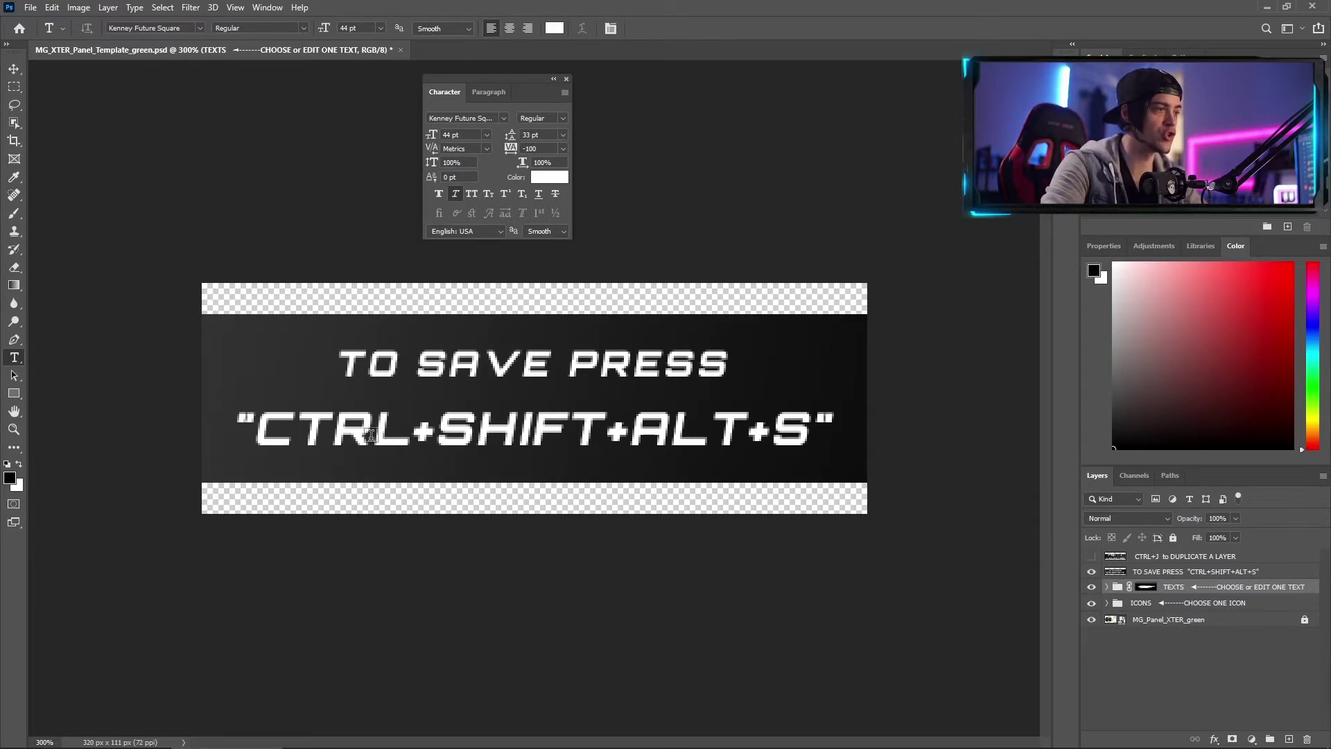
{"action": "left_click", "coordinate": [1092, 572]}
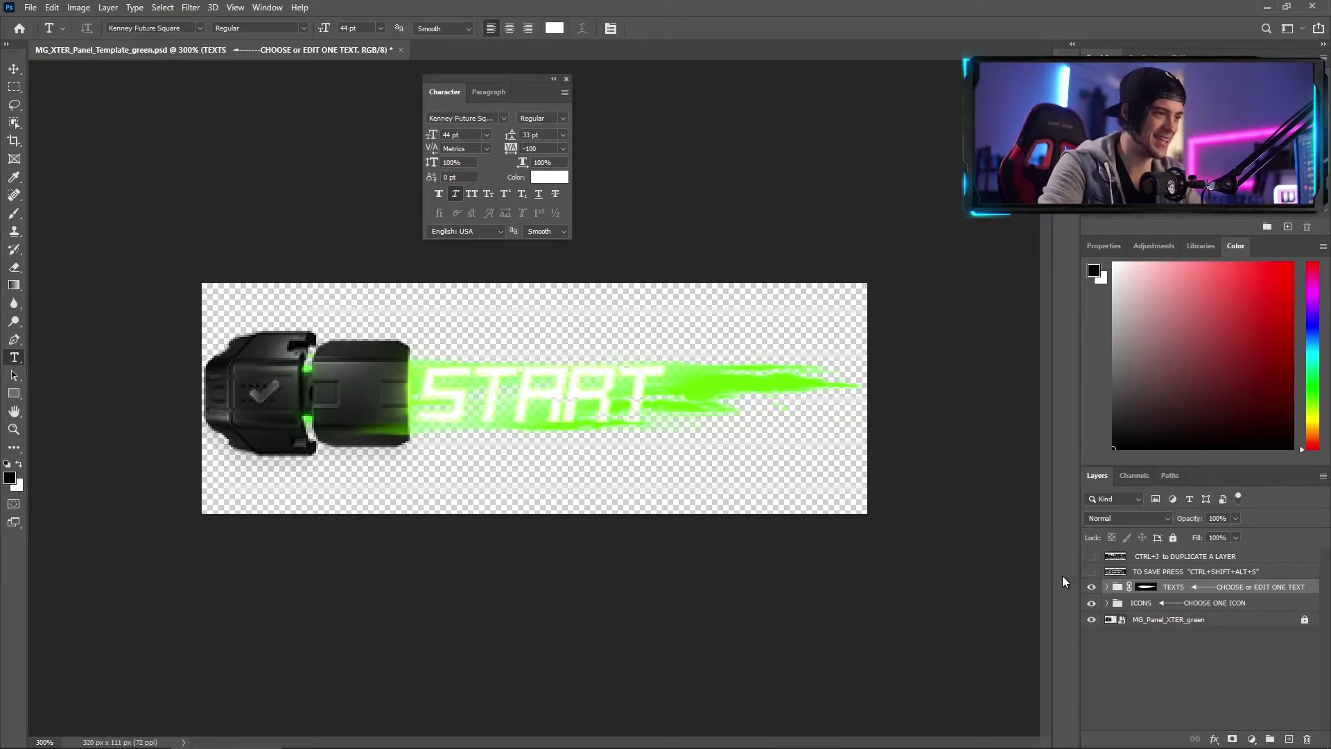
{"action": "key", "text": "ctrl+shift+alt+s"}
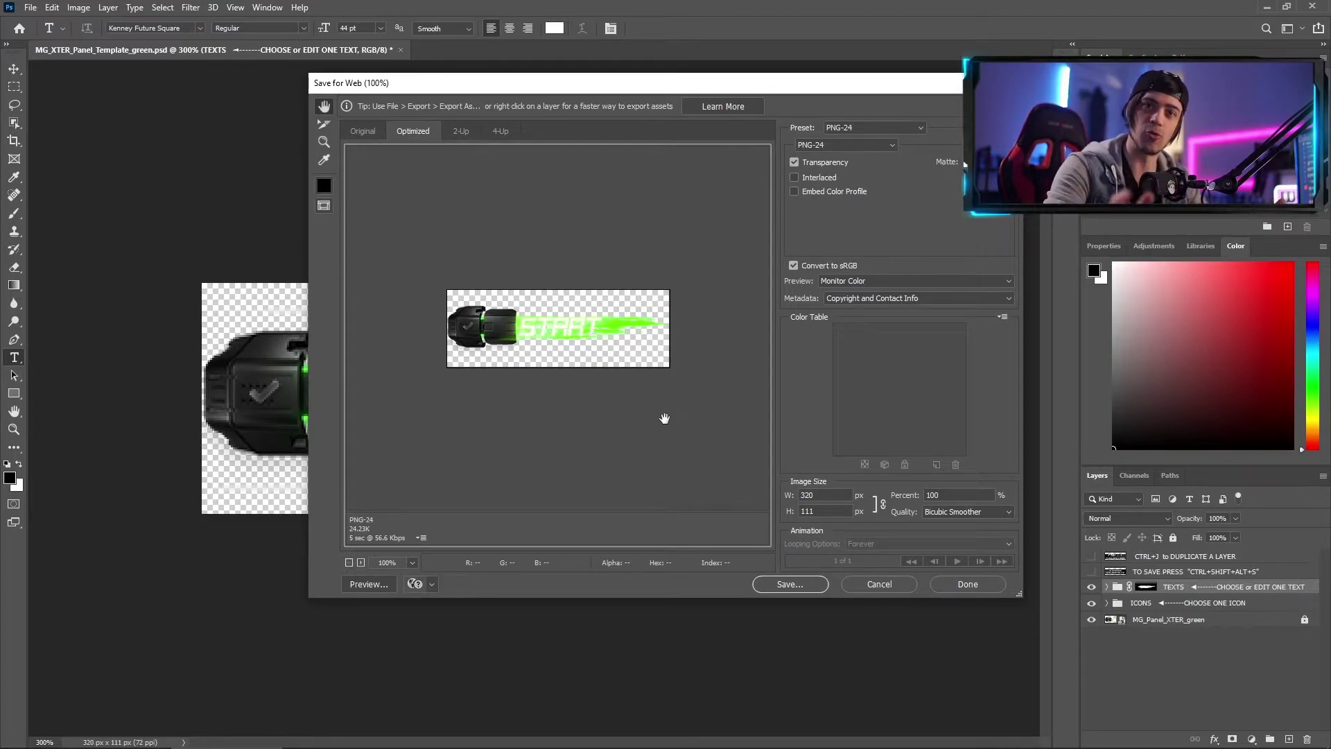
Reopen Save for Web (Legacy) from the File > Export menu with PNG-24 as the format.
{"action": "key", "text": "Escape"}
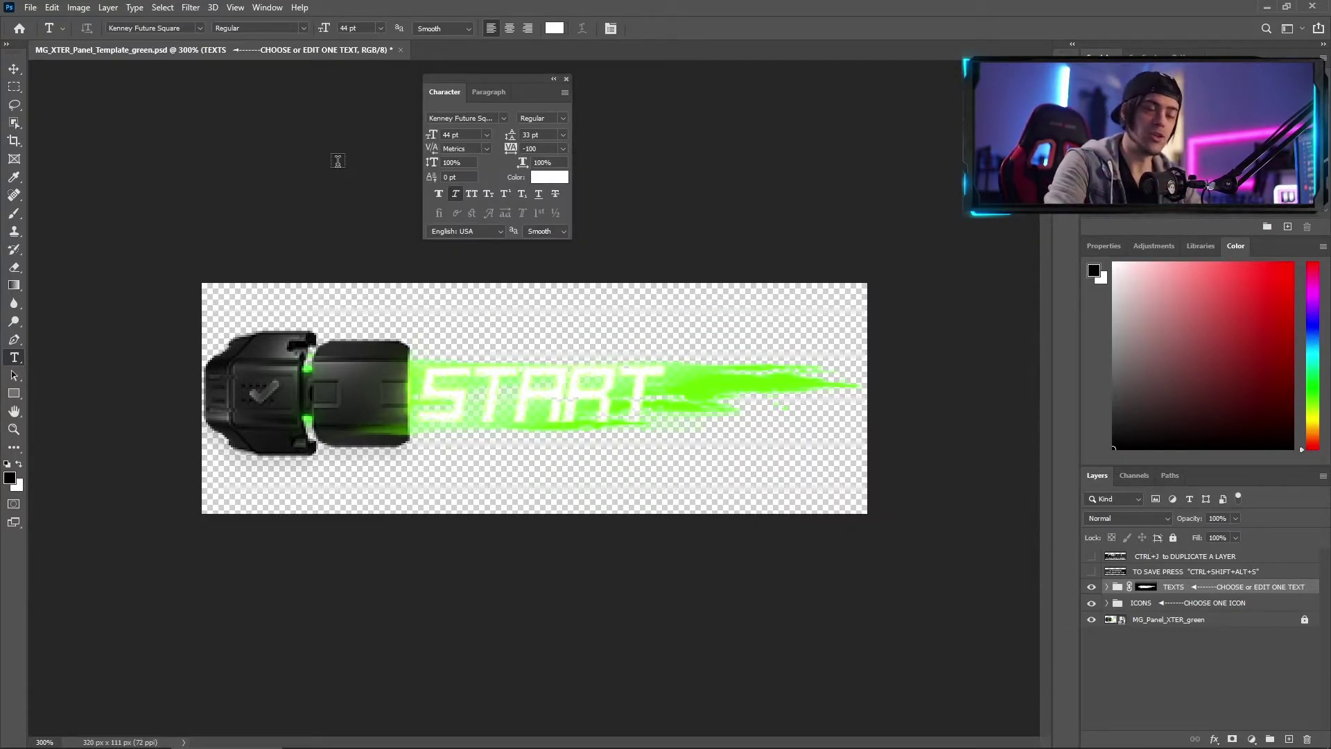
{"action": "left_click", "coordinate": [30, 7]}
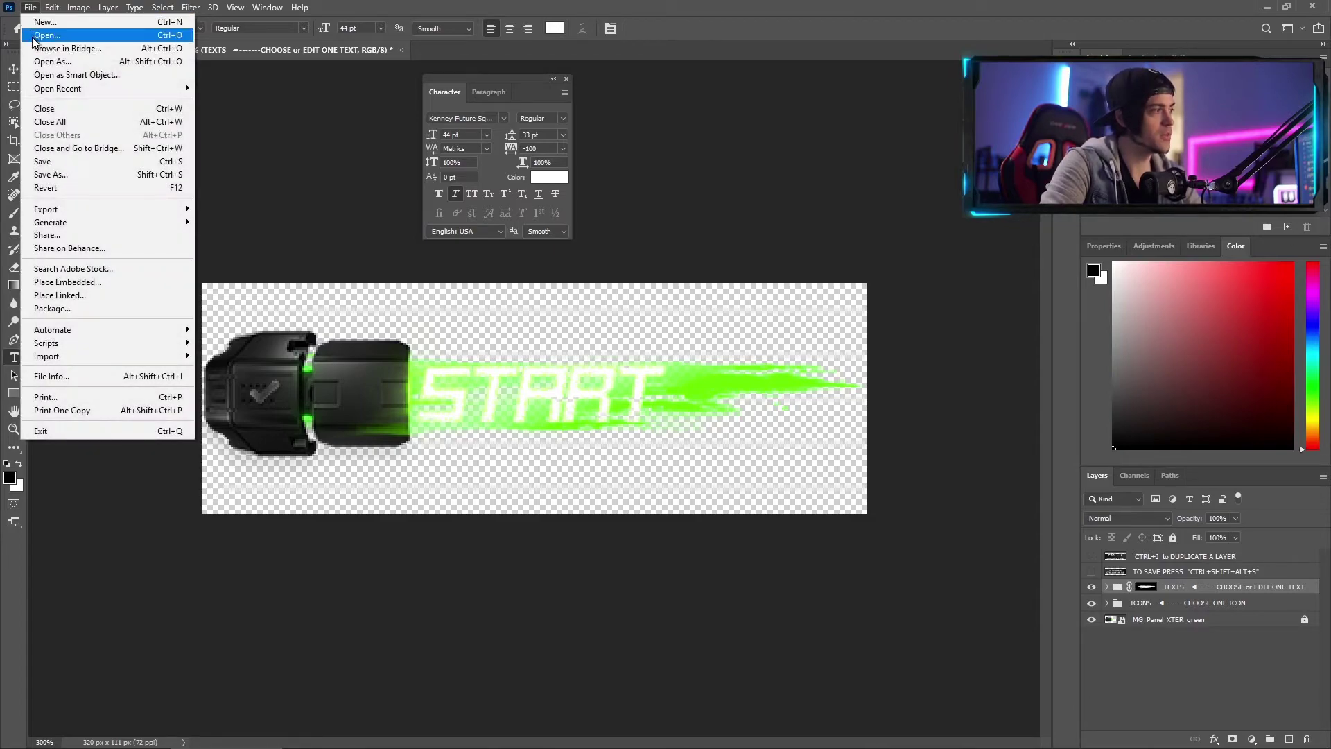
{"action": "mouse_move", "coordinate": [80, 215]}
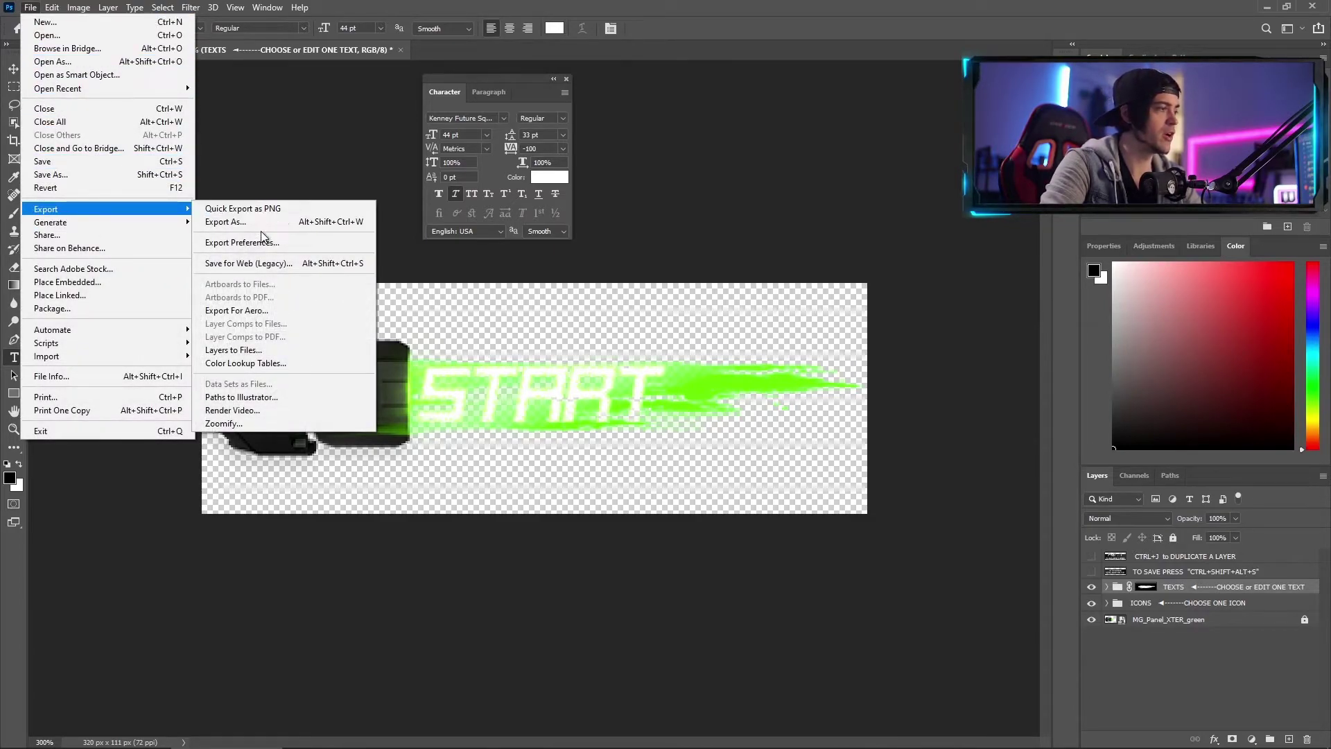
{"action": "left_click", "coordinate": [272, 264]}
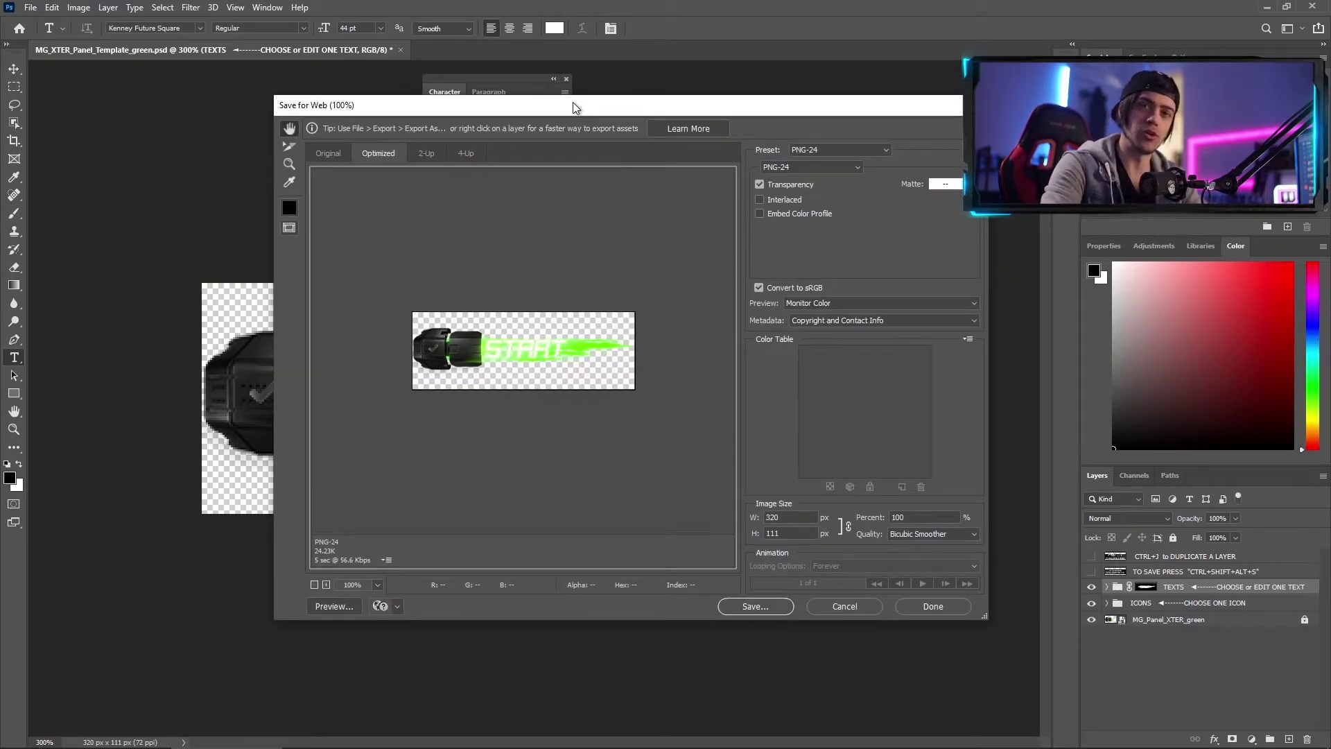
{"action": "left_click", "coordinate": [815, 150]}
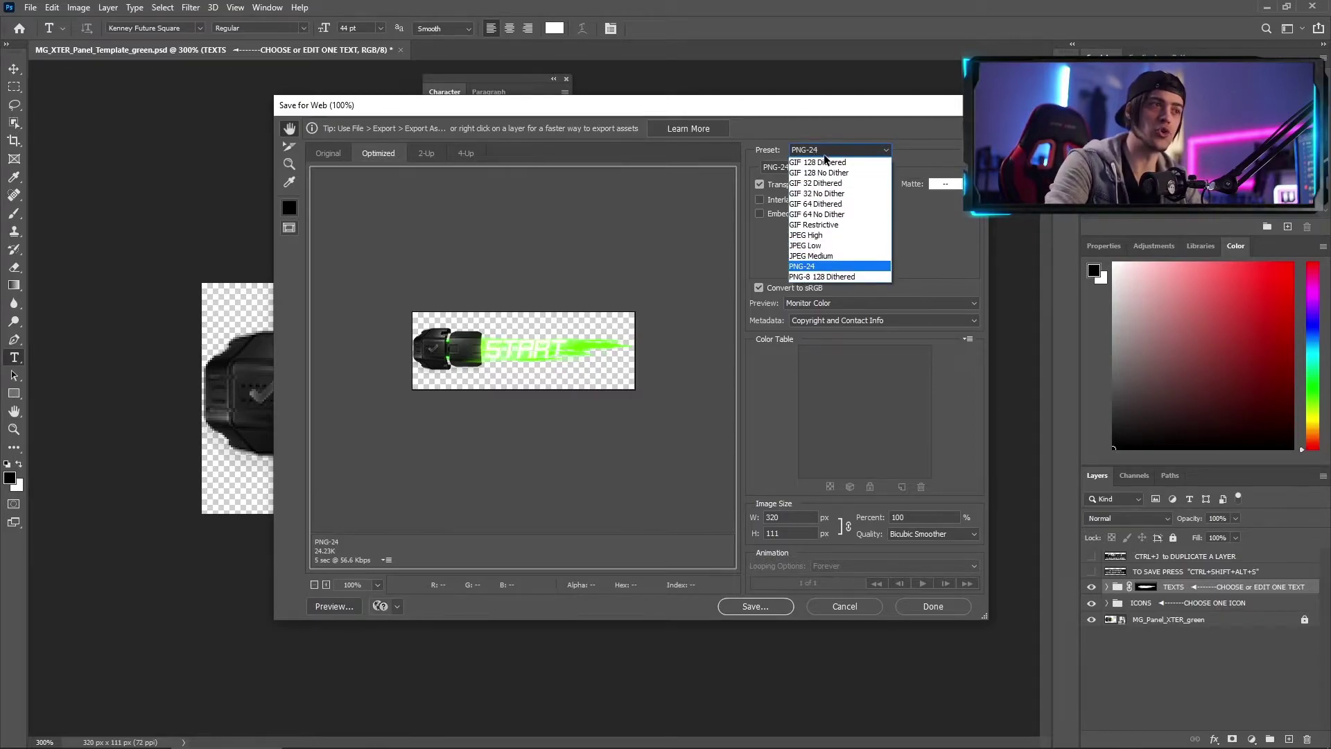
{"action": "left_click", "coordinate": [848, 267]}
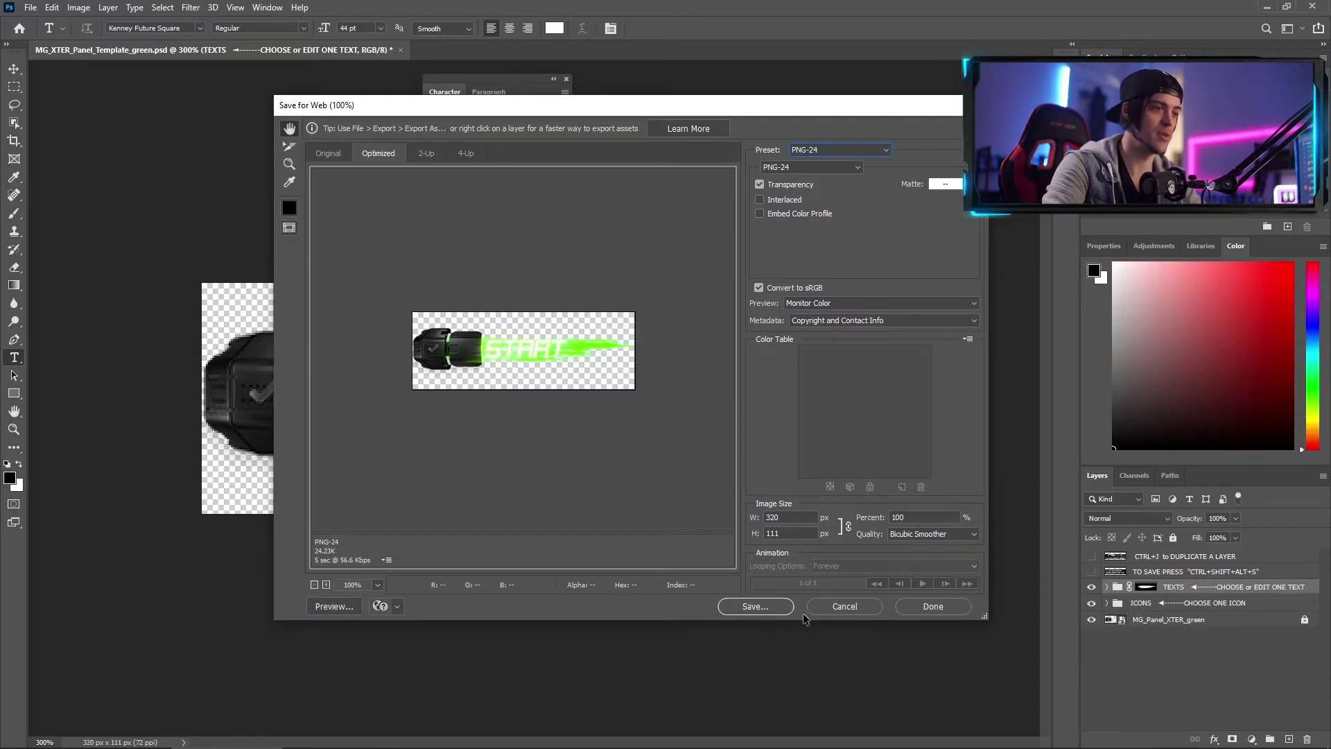
Save the transparent PNG-24 export to the Desktop as Start_Panel.
{"action": "left_click", "coordinate": [781, 608]}
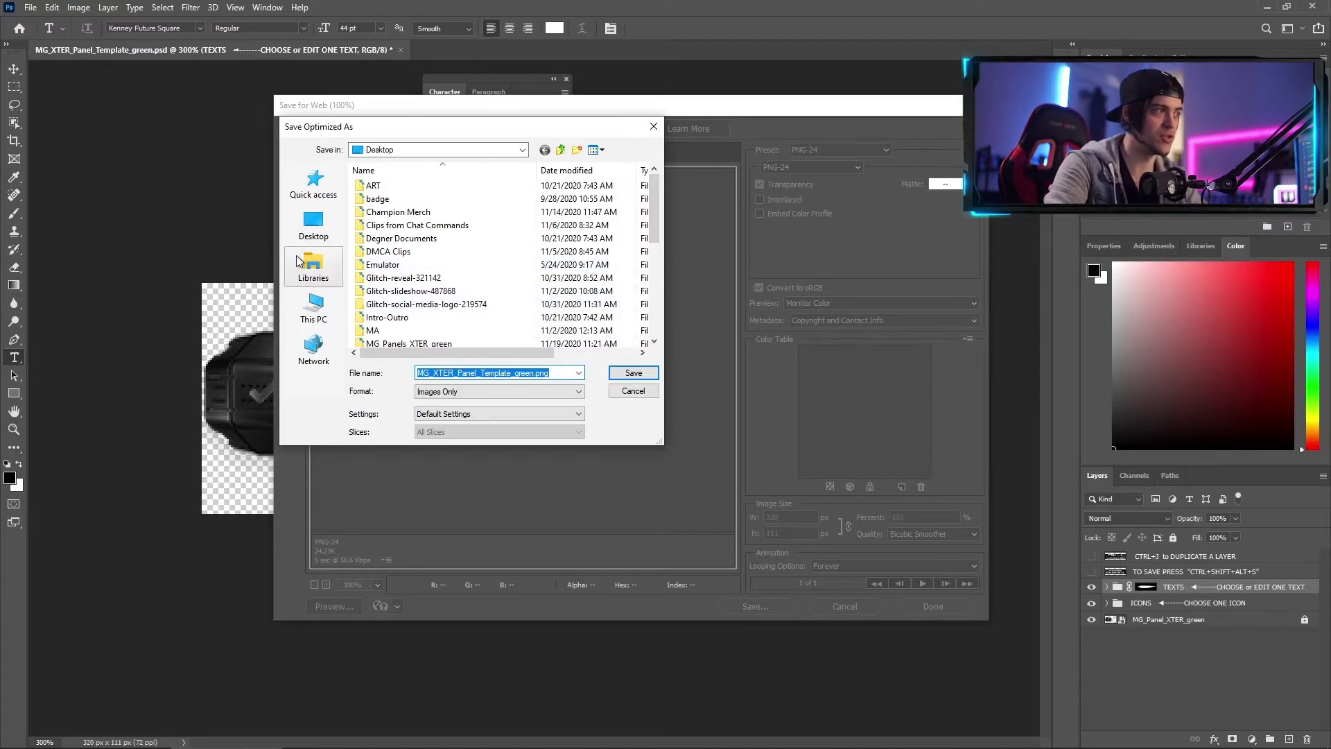
{"action": "left_click", "coordinate": [314, 225]}
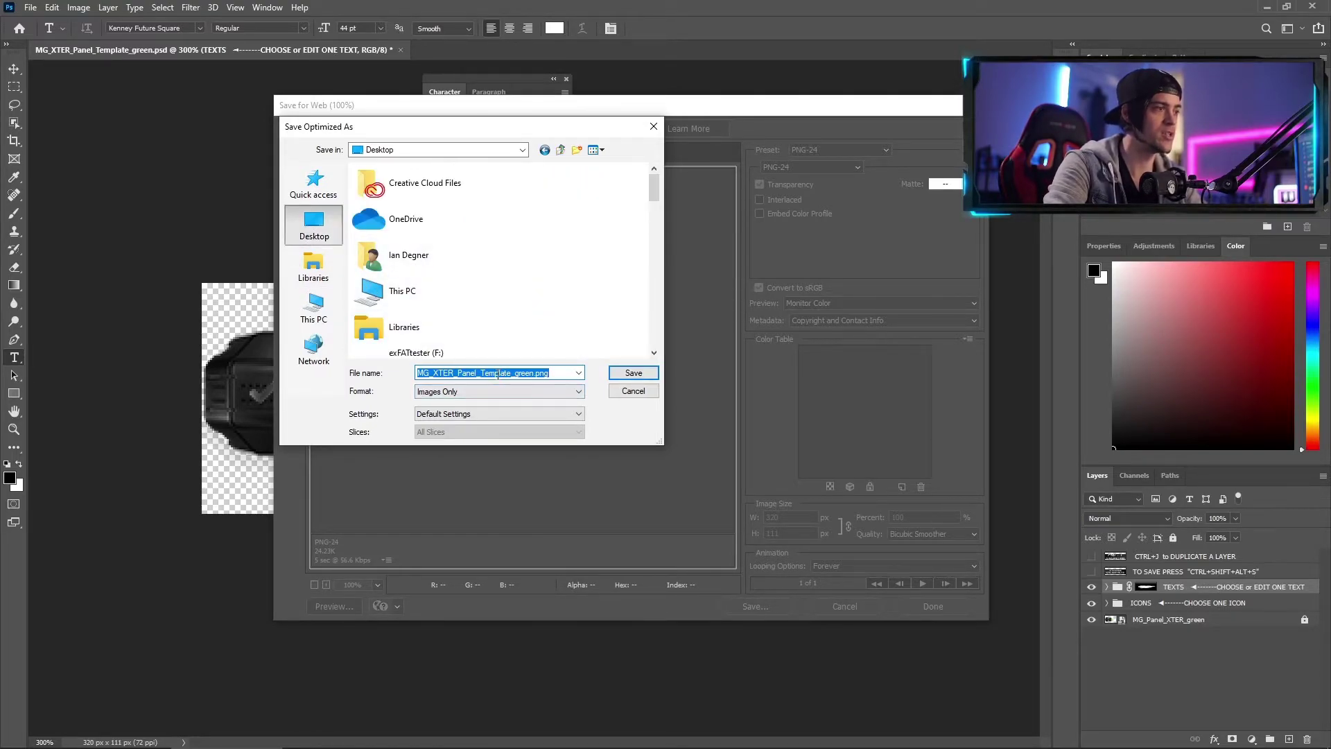
{"action": "type", "text": "Start_Panel"}
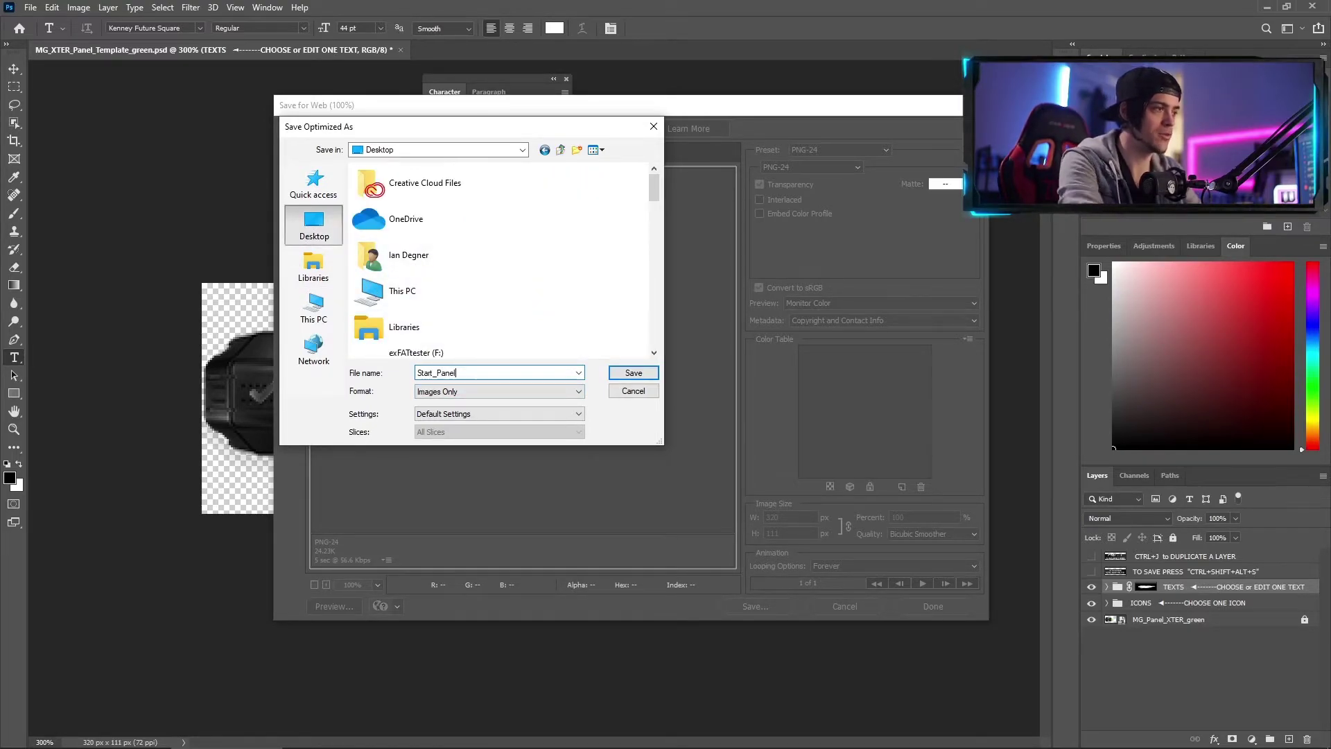
{"action": "left_click", "coordinate": [618, 371]}
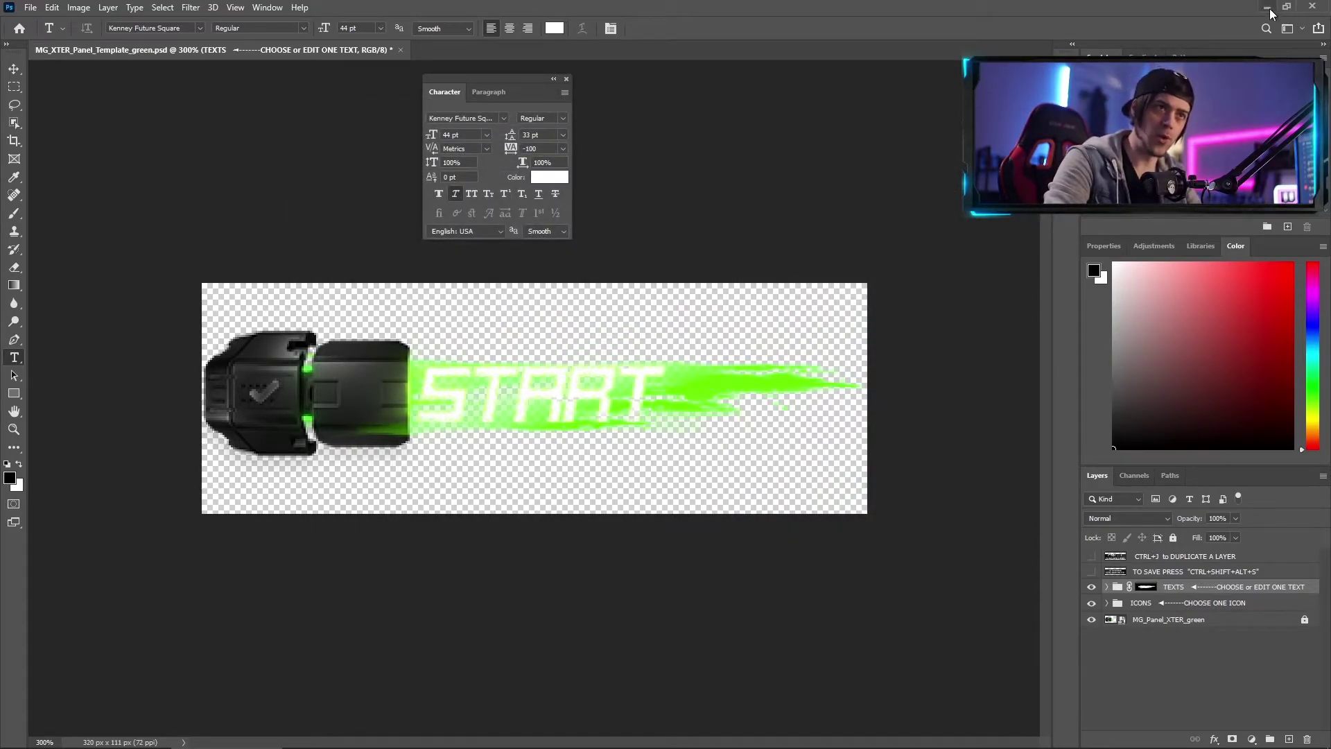
{"action": "left_click", "coordinate": [1267, 10]}
Open Start_Panel.png from the desktop in Windows Photos and zoom in and back out to inspect it.
{"action": "left_click_drag", "start_coordinate": [43, 41], "coordinate": [569, 185]}
{"action": "double_click", "coordinate": [559, 190]}
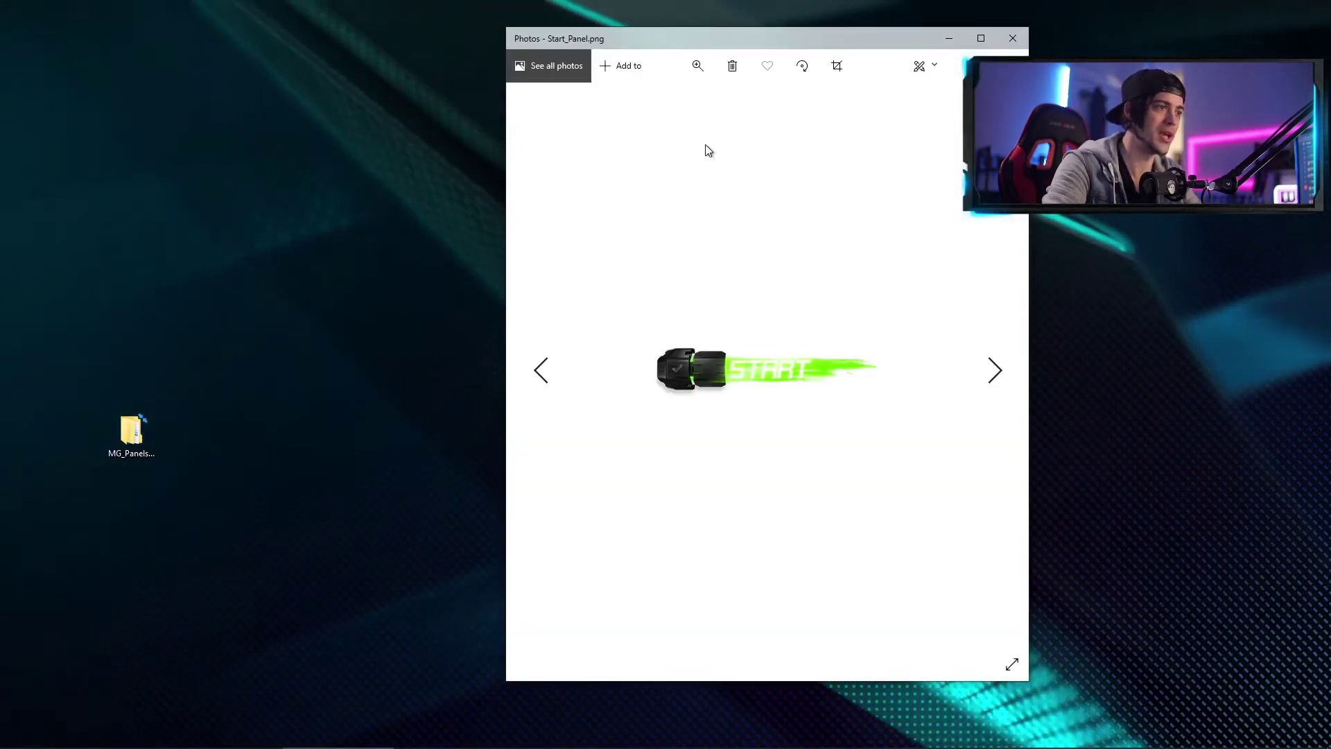
{"action": "left_click", "coordinate": [698, 66]}
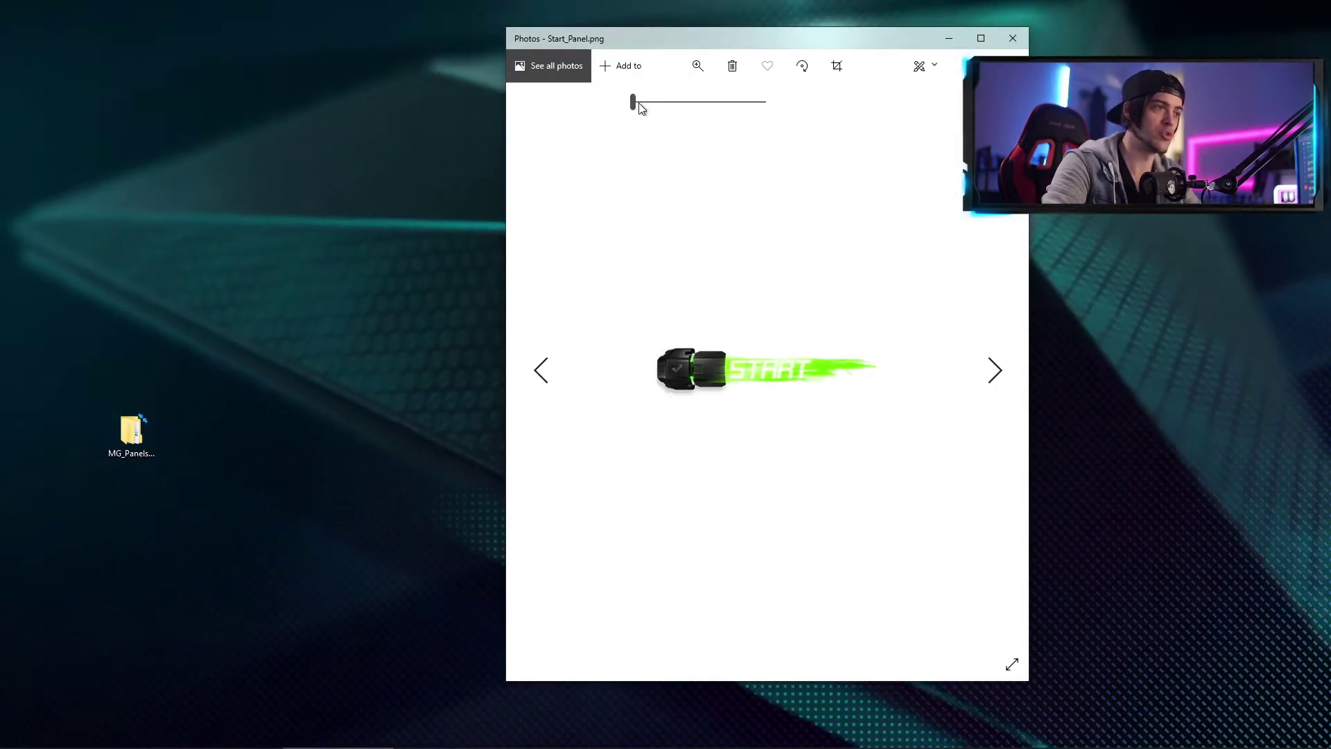
{"action": "left_click_drag", "start_coordinate": [639, 107], "coordinate": [679, 107]}
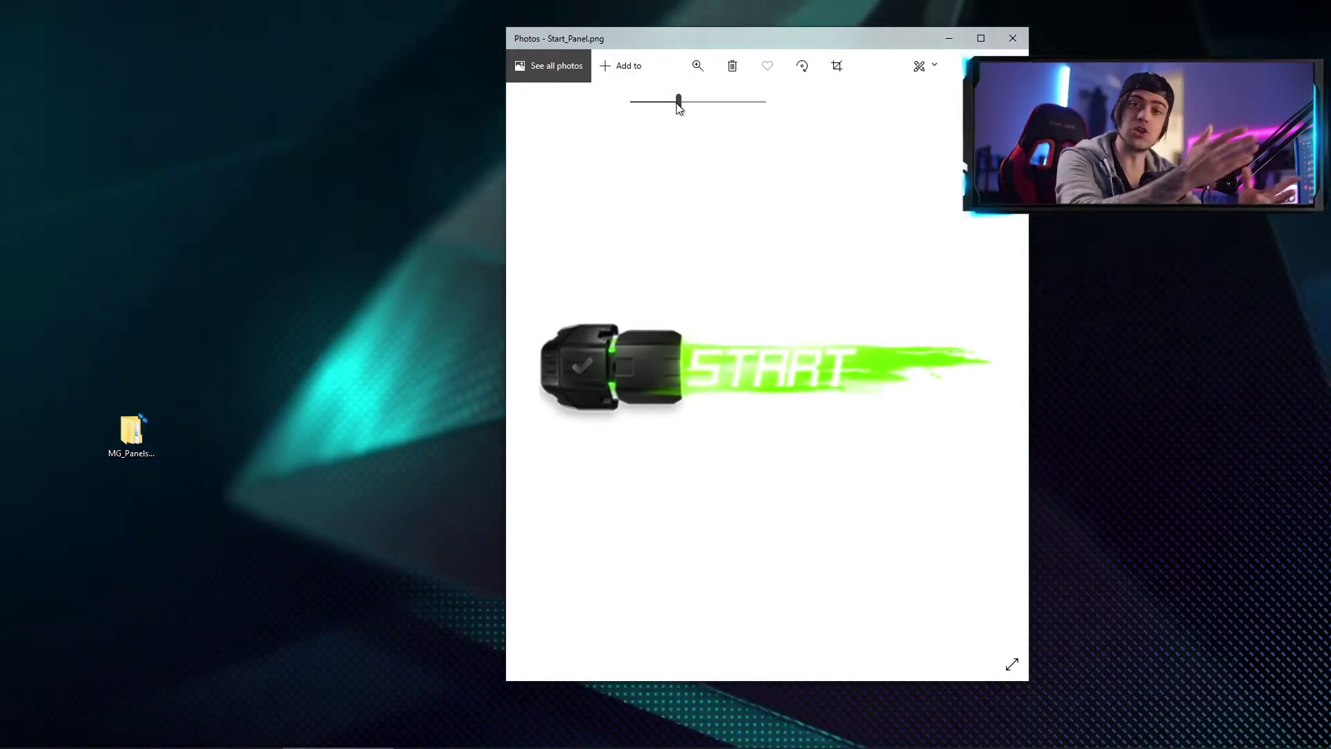
{"action": "left_click_drag", "start_coordinate": [678, 107], "coordinate": [597, 113]}
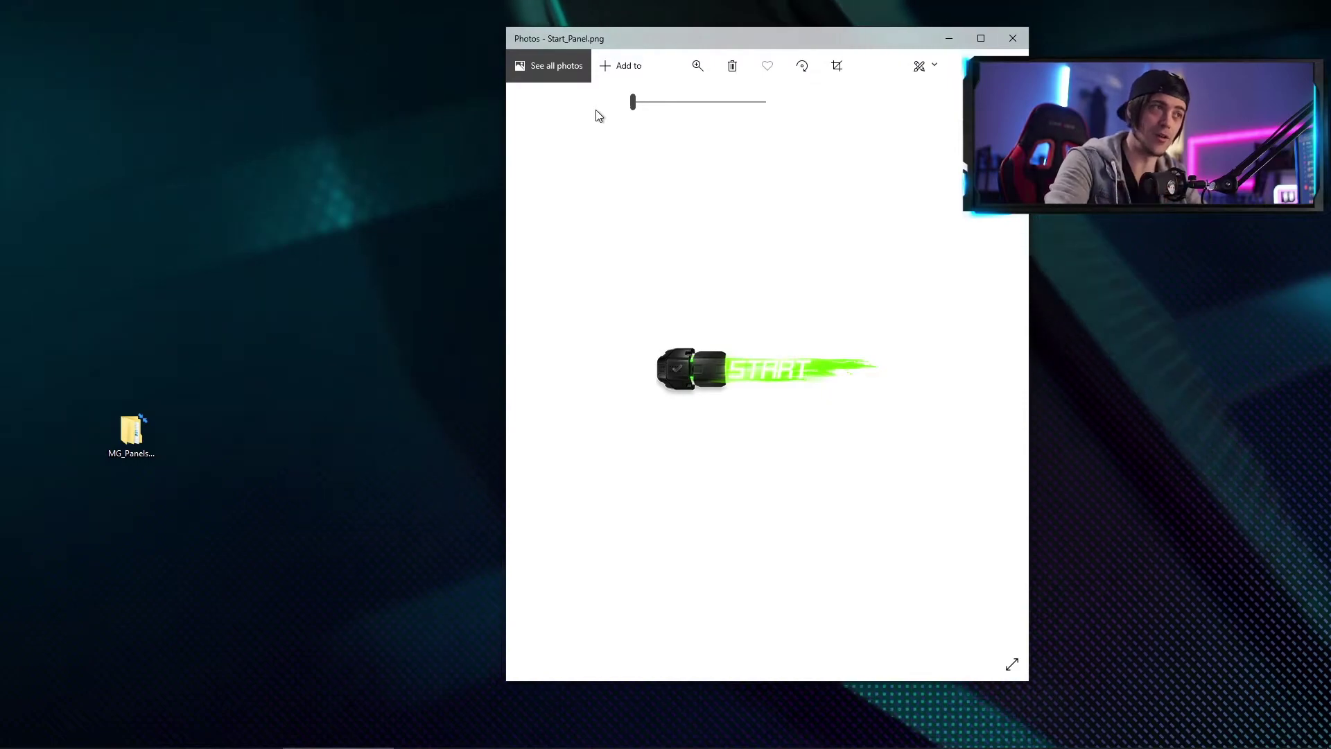